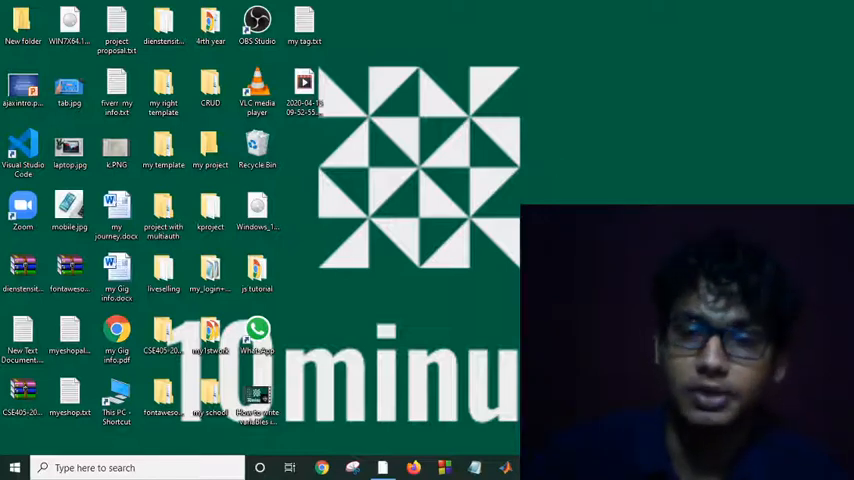
Clear out all the previous code in index.js, leaving the file empty.
{"action": "left_click", "coordinate": [382, 467]}
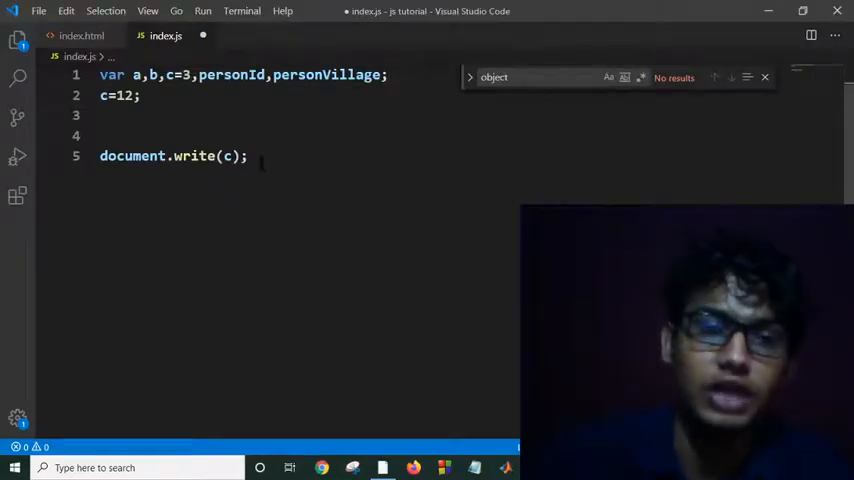
{"action": "left_click_drag", "start_coordinate": [252, 157], "coordinate": [44, 78]}
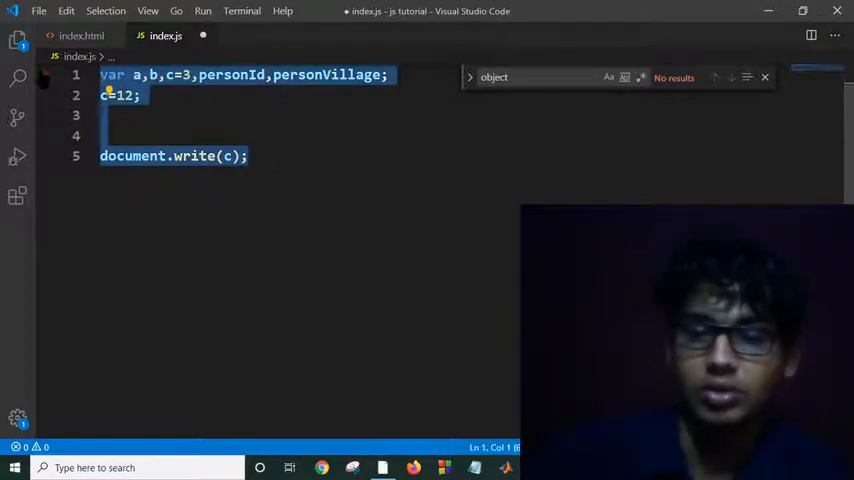
{"action": "key", "text": "BackSpace"}
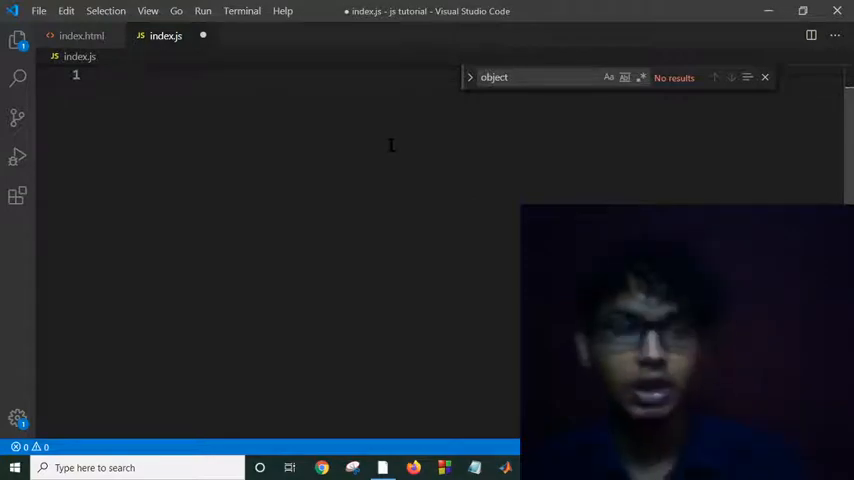
{"action": "type", "text": "v"}
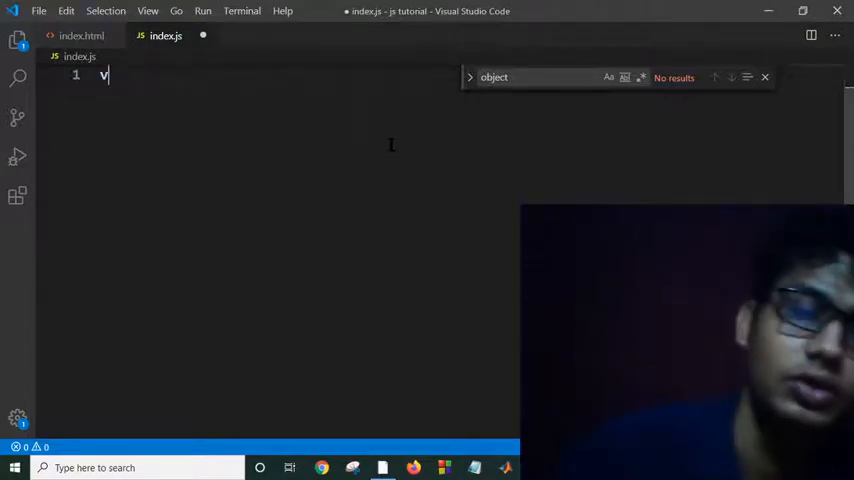
{"action": "type", "text": "ar "}
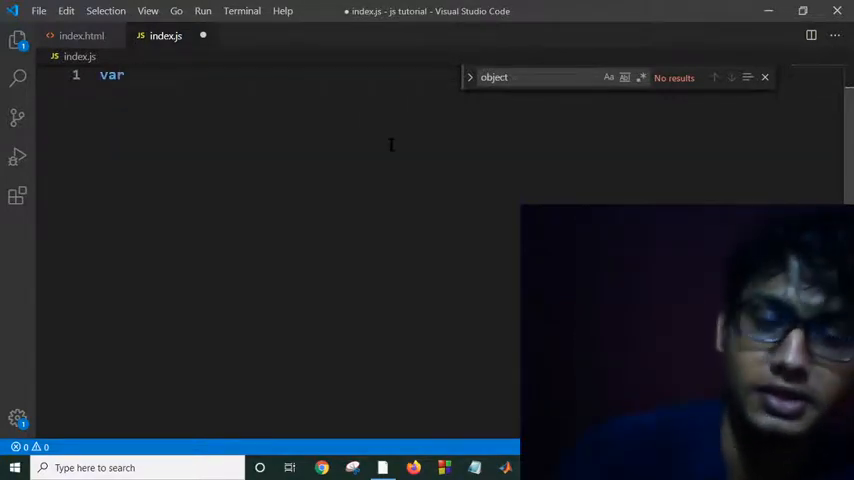
{"action": "type", "text": "a"}
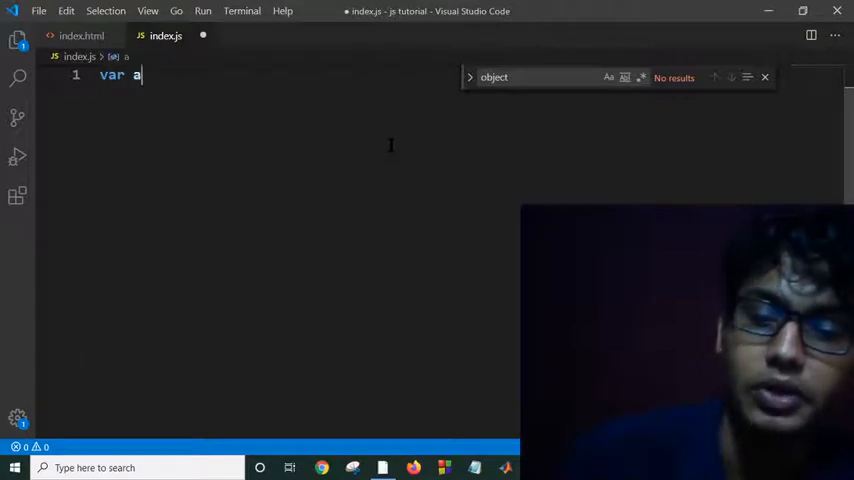
{"action": "type", "text": "=\"ki"}
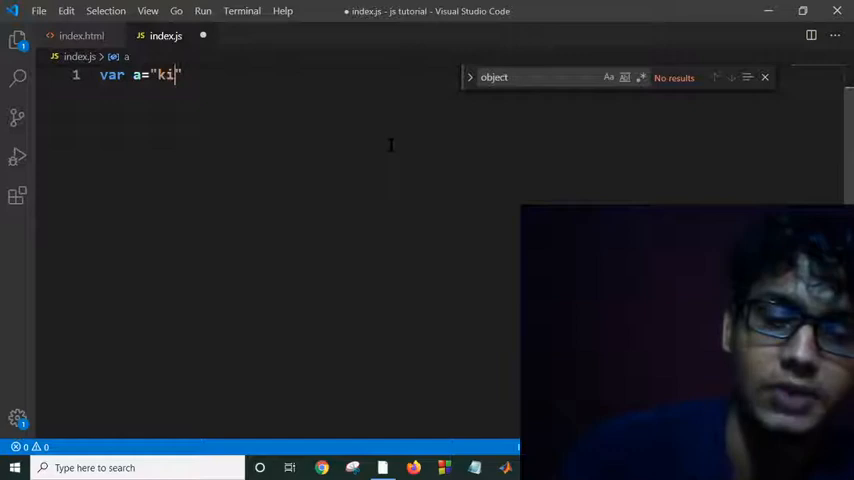
{"action": "type", "text": "bria"}
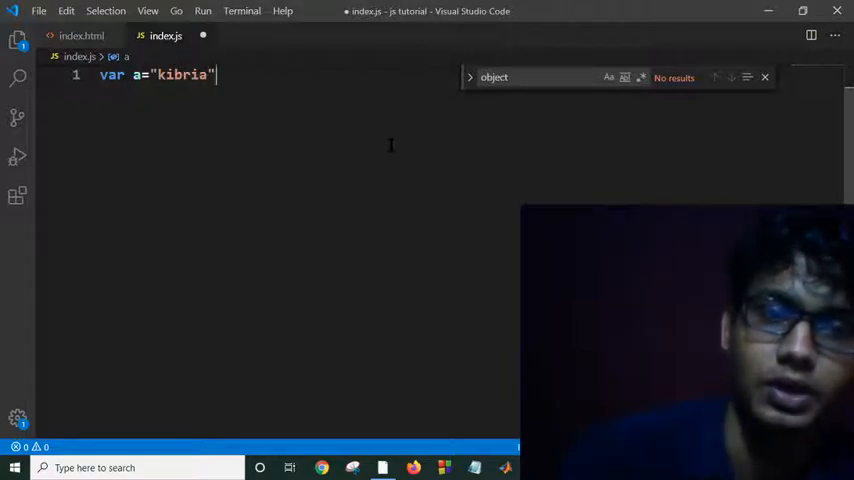
Declare var a="kibria"; and var b="golam"; on the first two lines.
{"action": "key", "text": "End"}
{"action": "type", "text": ";"}
{"action": "key", "text": "Return"}
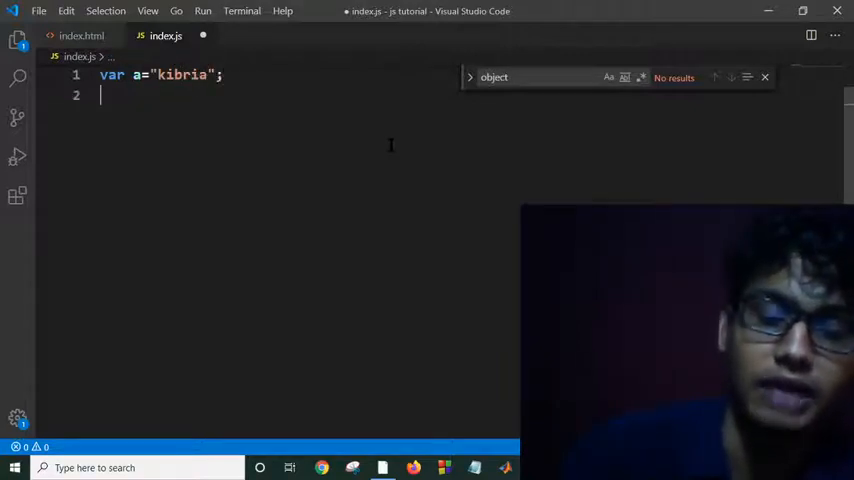
{"action": "type", "text": "var "}
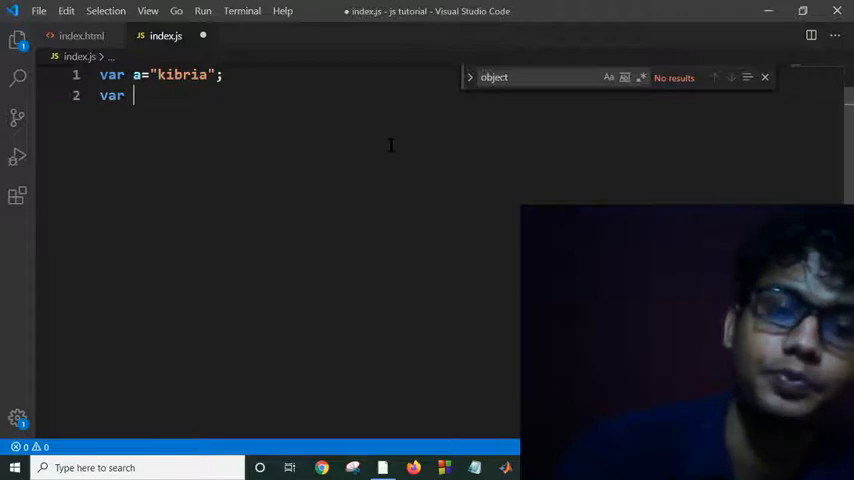
{"action": "type", "text": "b="}
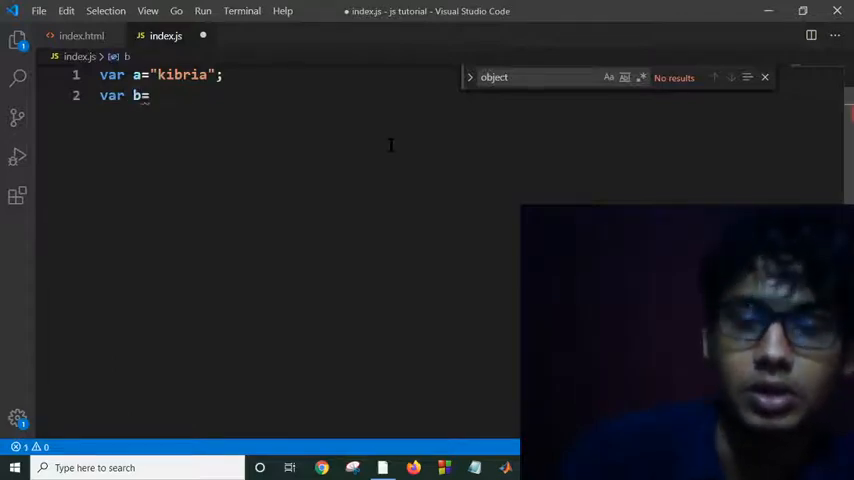
{"action": "type", "text": "\""}
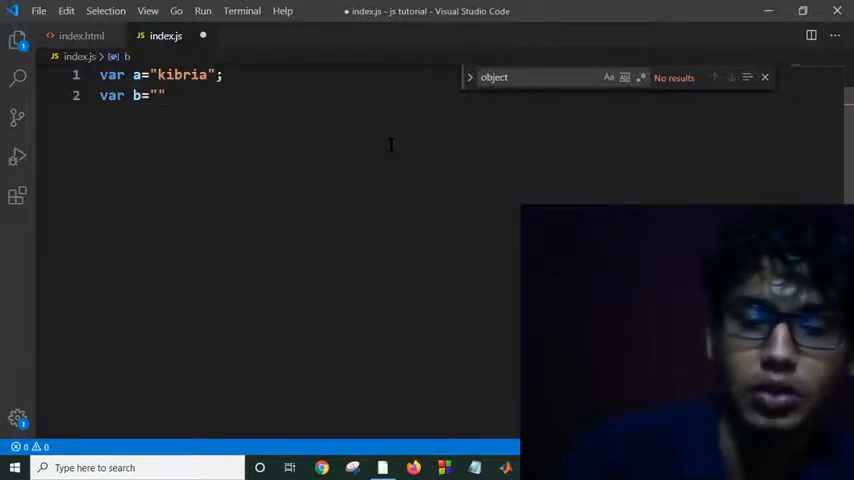
{"action": "type", "text": "golam"}
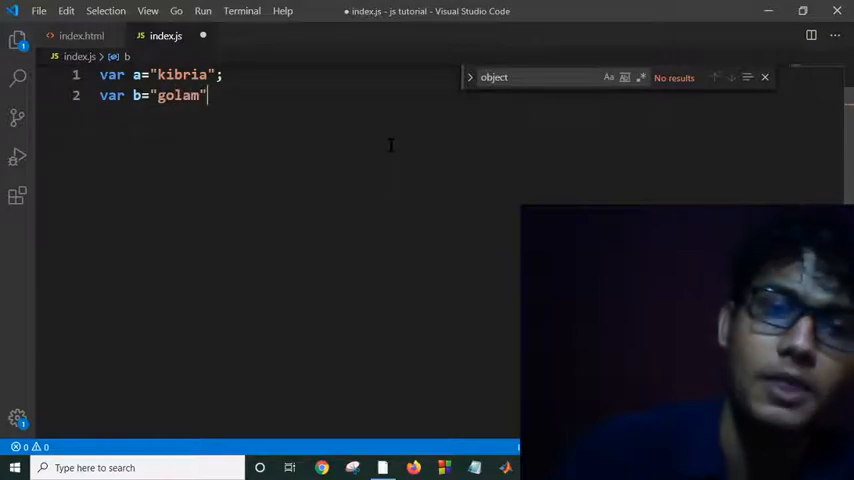
{"action": "key", "text": "Right"}
{"action": "type", "text": ";"}
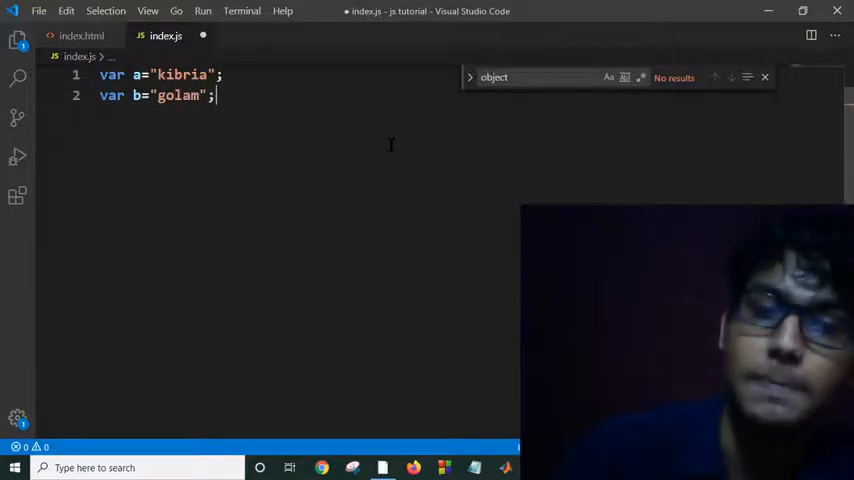
{"action": "key", "text": "Return"}
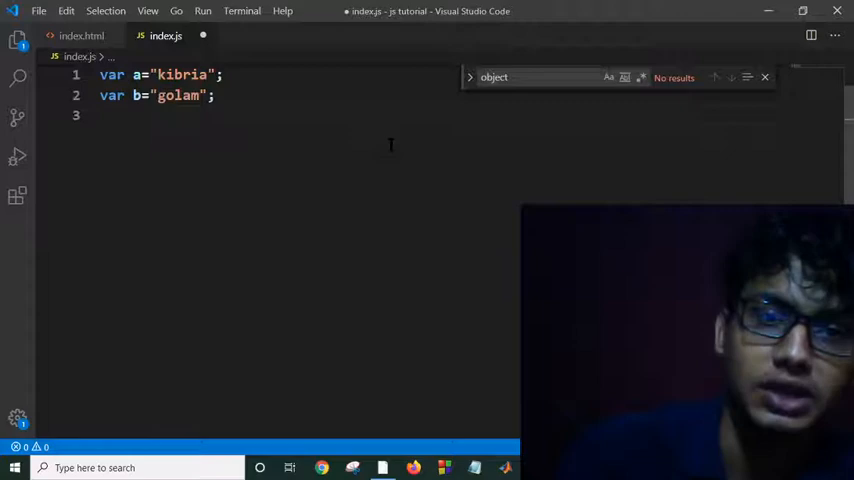
{"action": "type", "text": "d"}
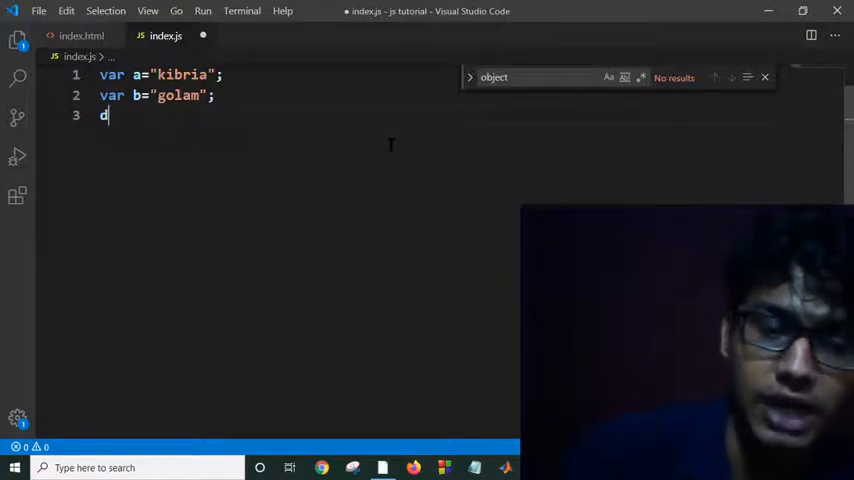
{"action": "type", "text": "oc"}
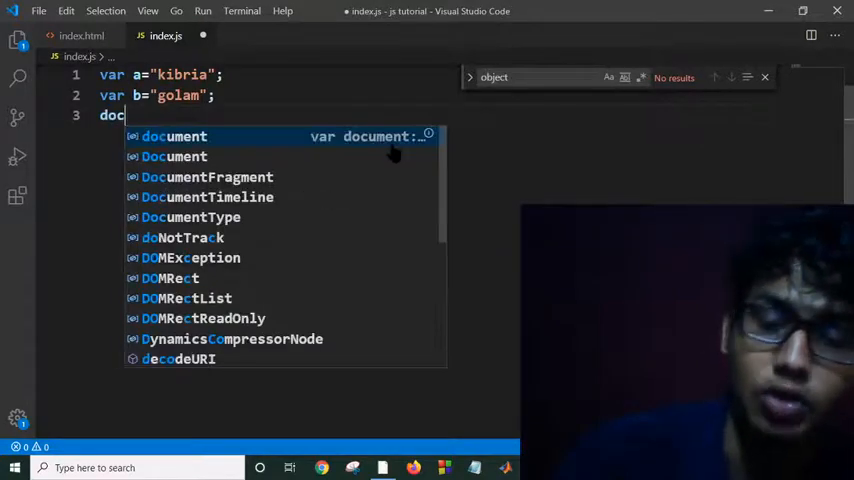
Add document.write(a+b); on line 3 and save index.js.
{"action": "key", "text": "Return"}
{"action": "type", "text": ".w"}
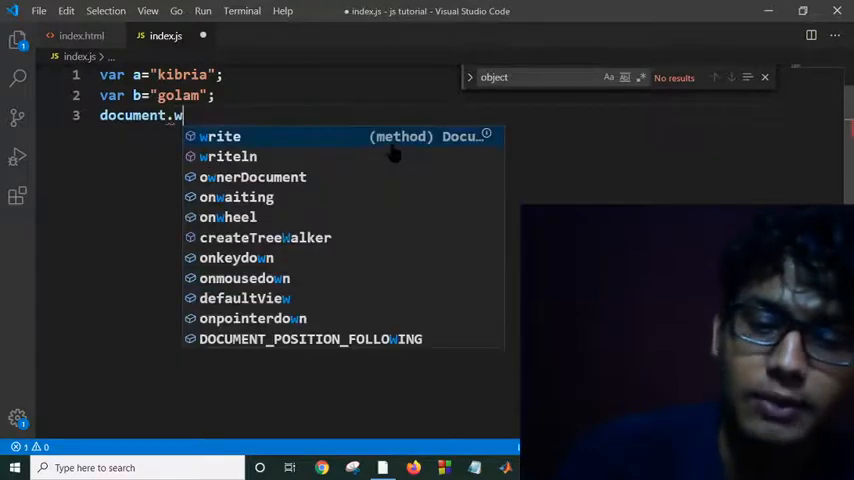
{"action": "type", "text": "rite"}
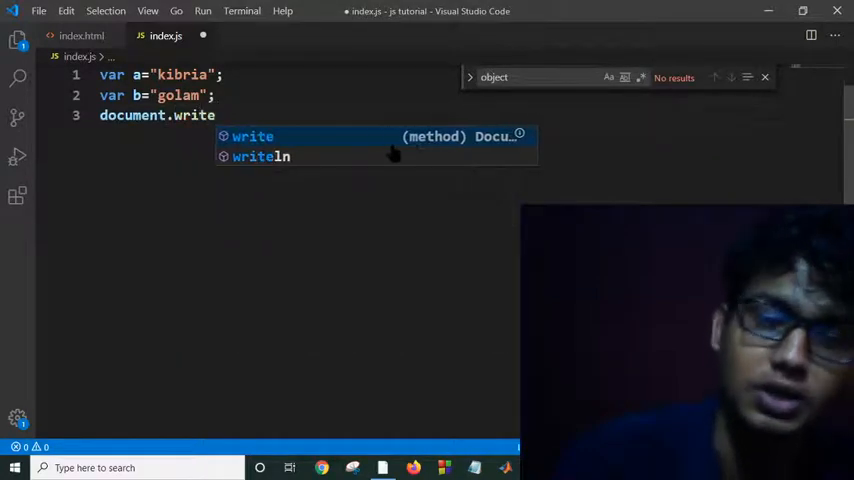
{"action": "type", "text": "("}
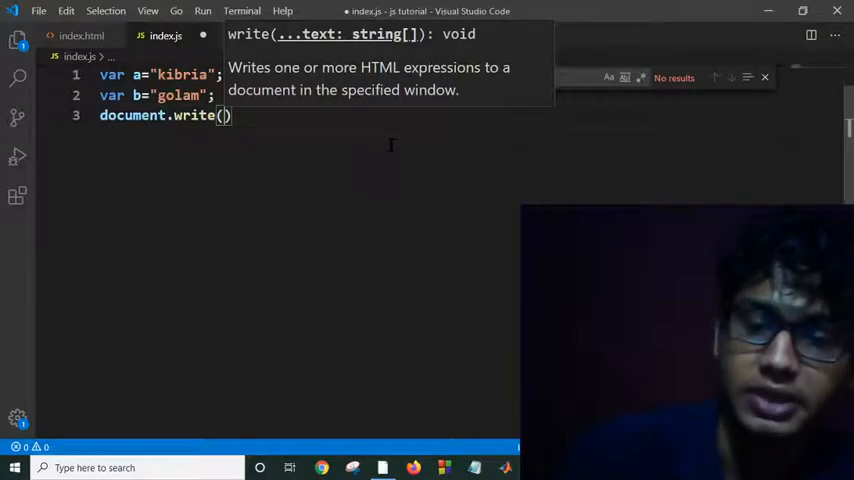
{"action": "type", "text": "\""}
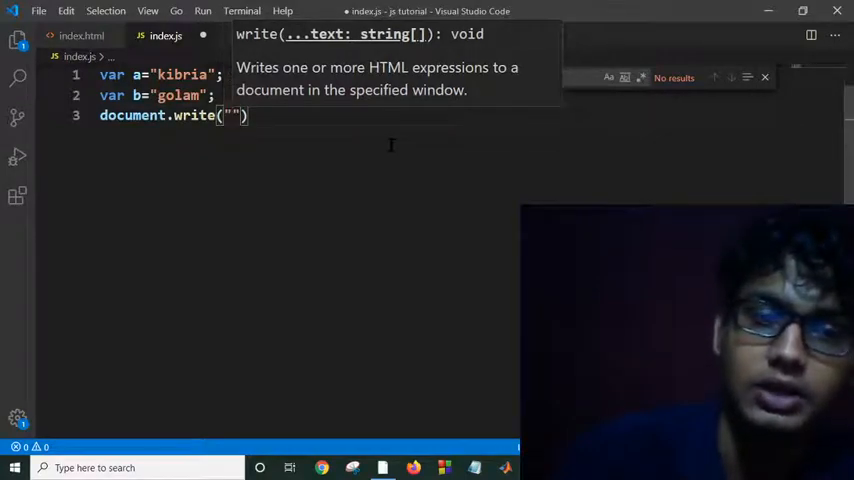
{"action": "key", "text": "BackSpace"}
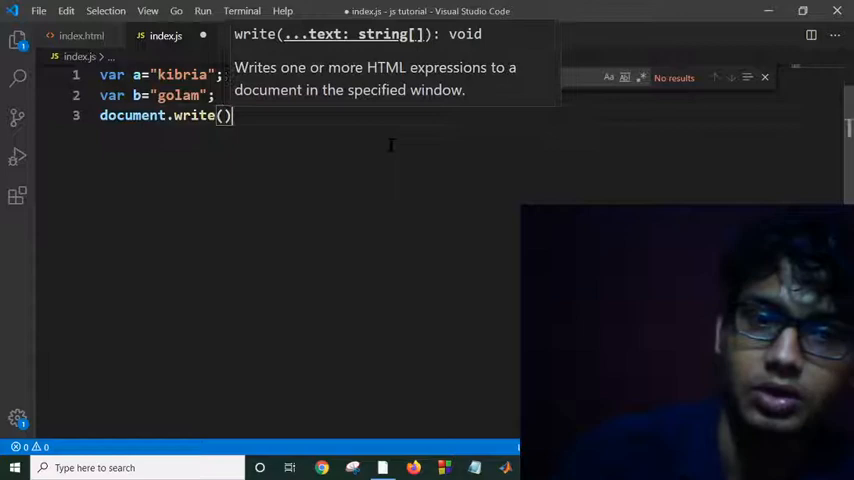
{"action": "key", "text": "Right"}
{"action": "type", "text": ";"}
{"action": "key", "text": "Left"}
{"action": "key", "text": "Left"}
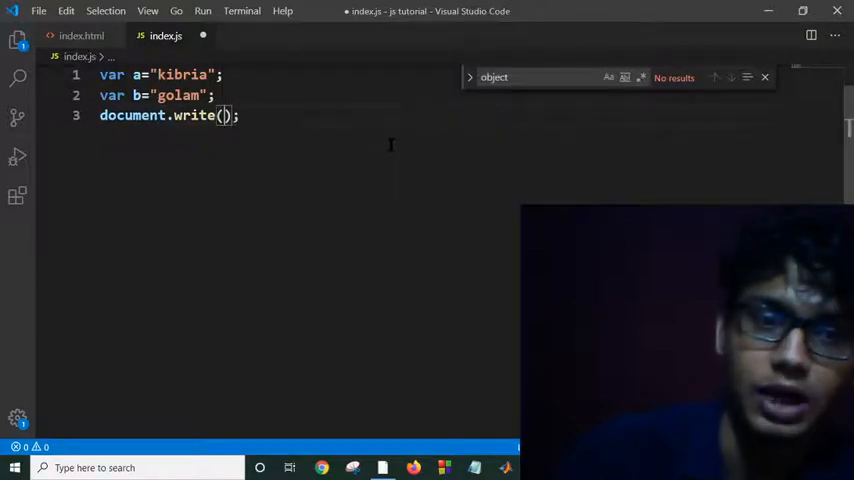
{"action": "type", "text": "a+"}
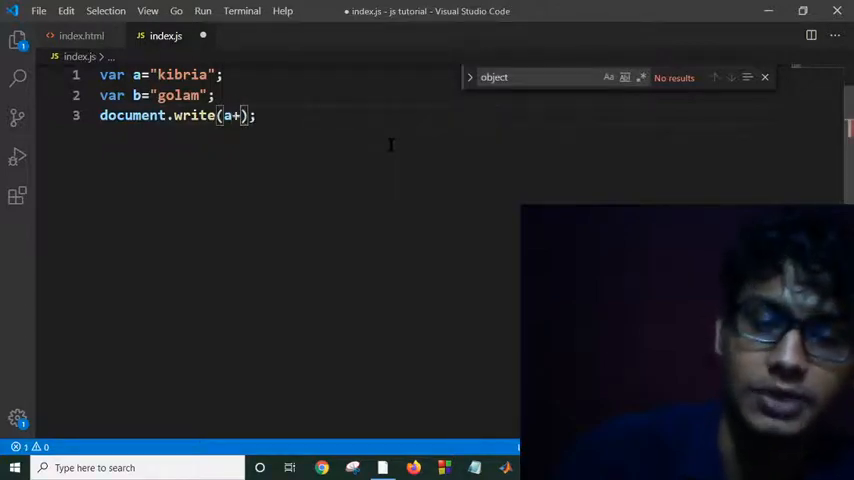
{"action": "type", "text": "b"}
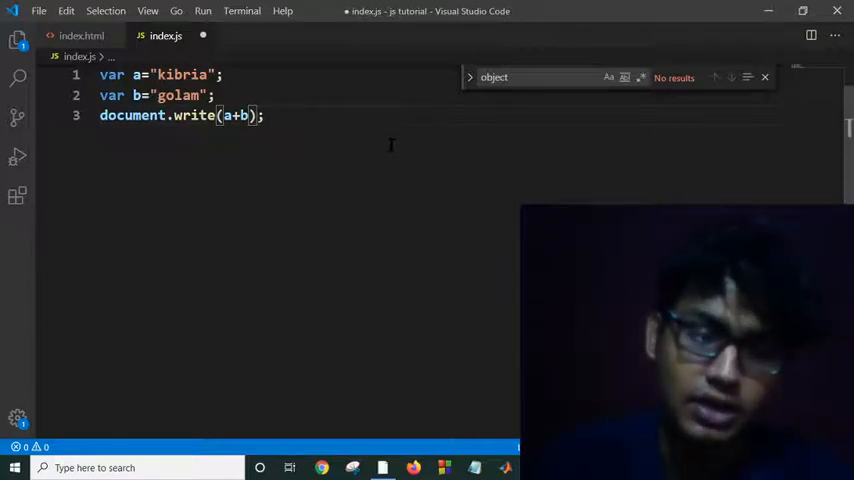
{"action": "key", "text": "ctrl+s"}
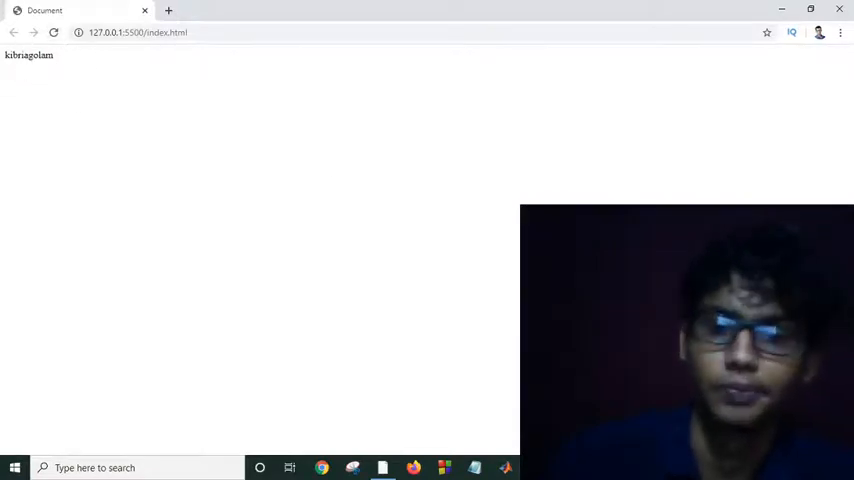
Check the kibriagolam output in Chrome and return to the editor.
{"action": "key", "text": "alt+Tab"}
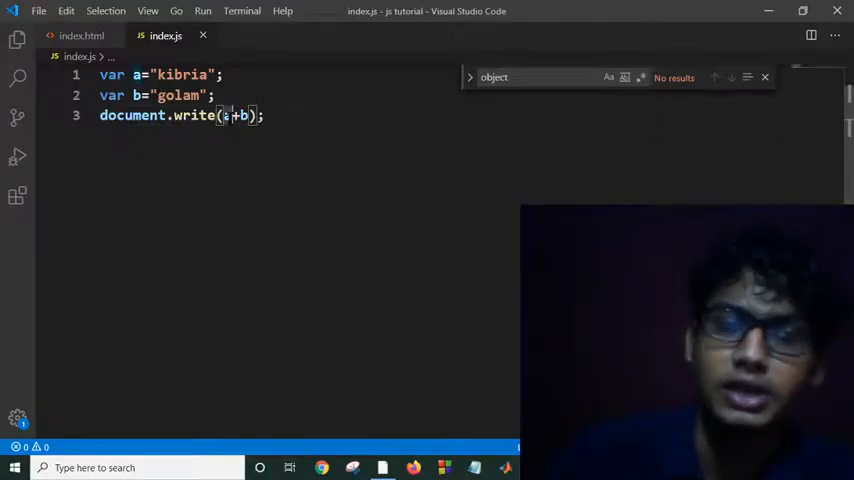
Change the call to document.write(b+a), add a space after kibria, and save.
{"action": "key", "text": "BackSpace"}
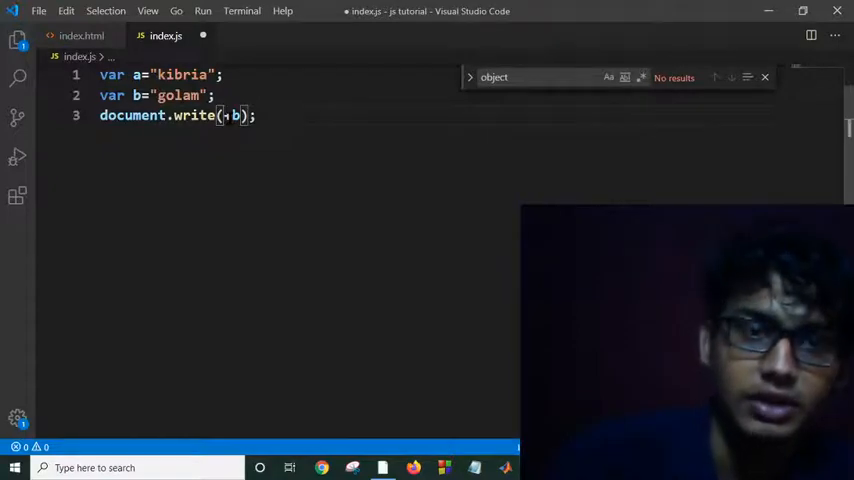
{"action": "type", "text": "1+b"}
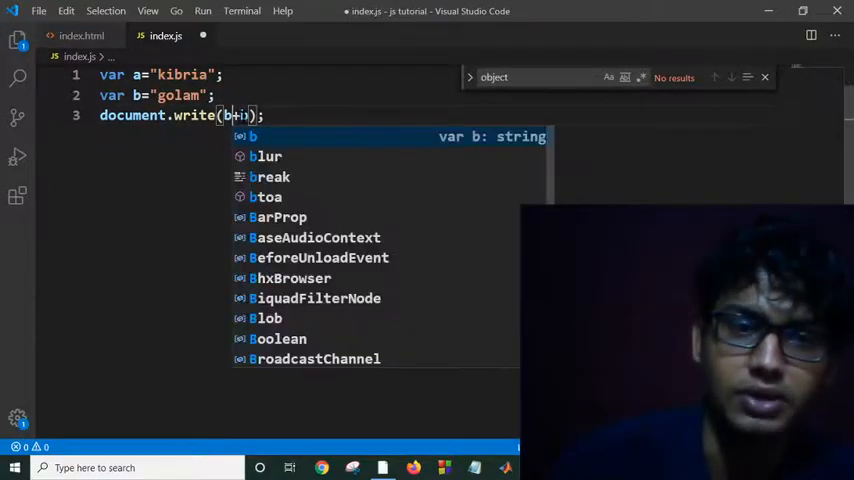
{"action": "key", "text": "Escape"}
{"action": "key", "text": "BackSpace"}
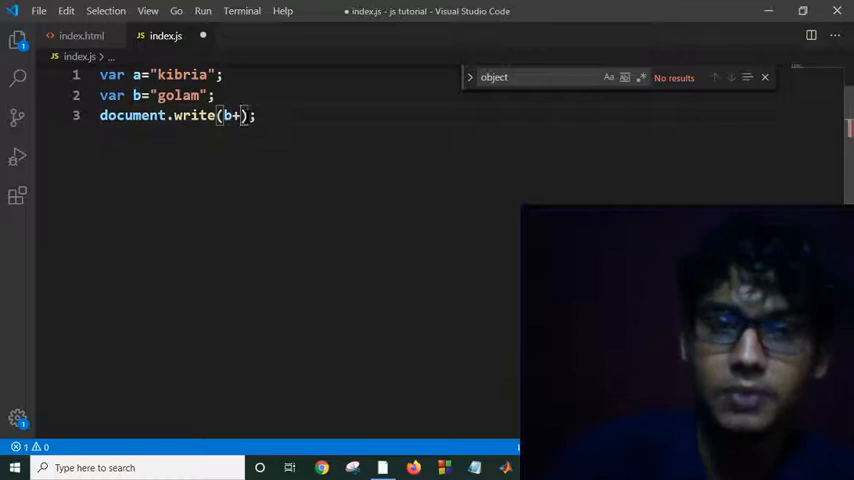
{"action": "type", "text": "a"}
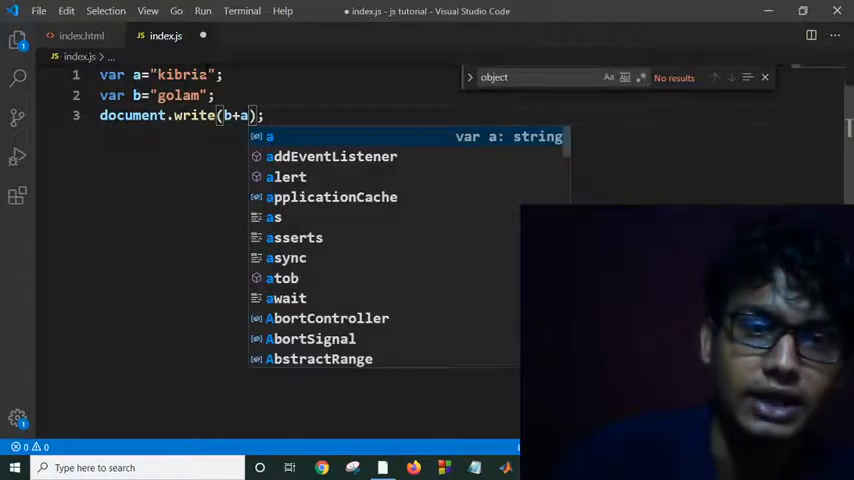
{"action": "left_click", "coordinate": [207, 74]}
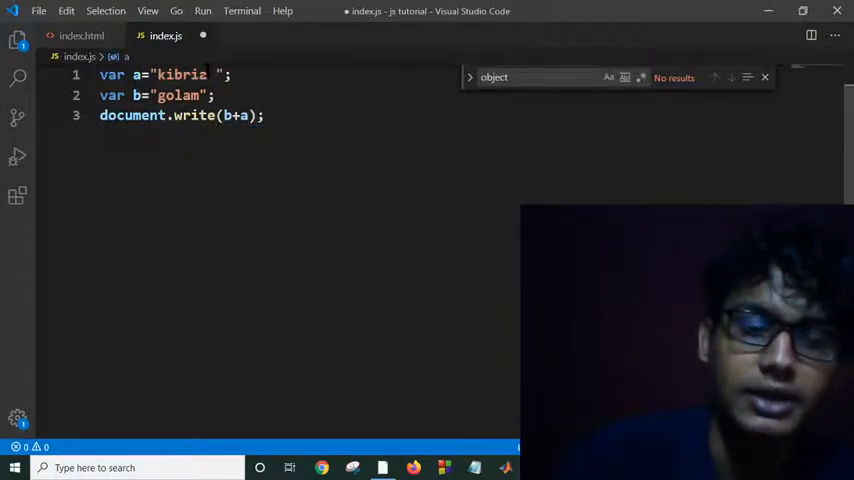
{"action": "key", "text": "ctrl+s"}
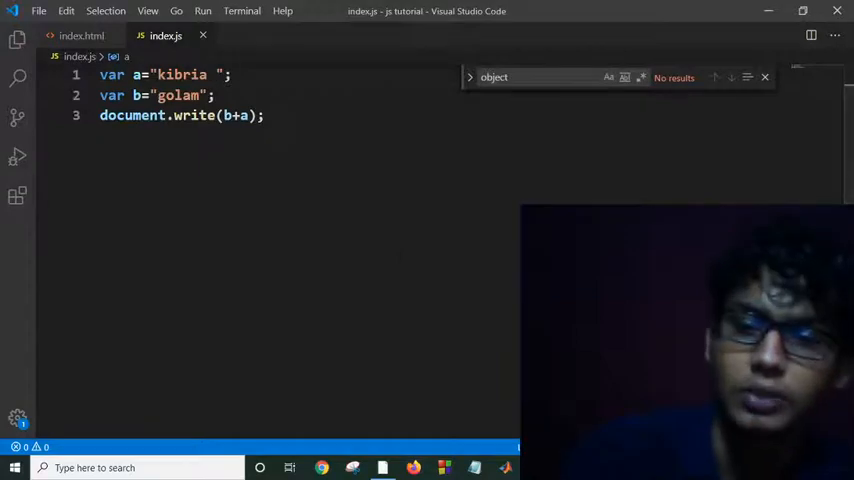
{"action": "key", "text": "alt+Tab"}
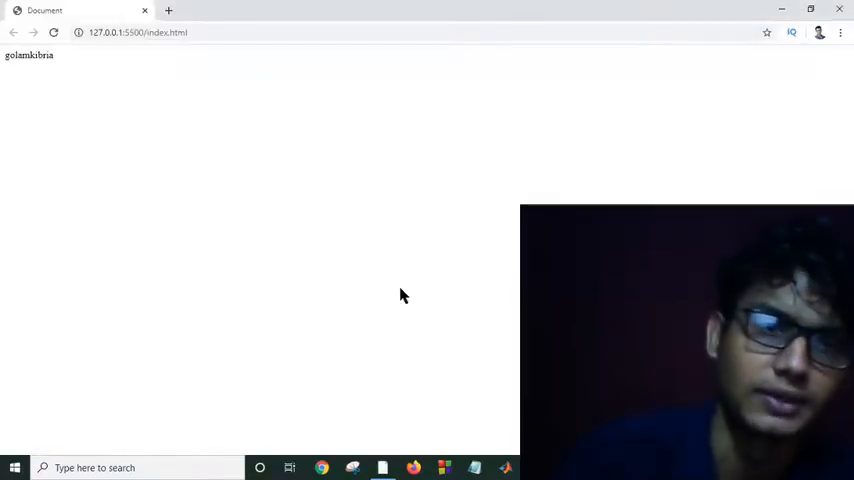
{"action": "left_click", "coordinate": [53, 32]}
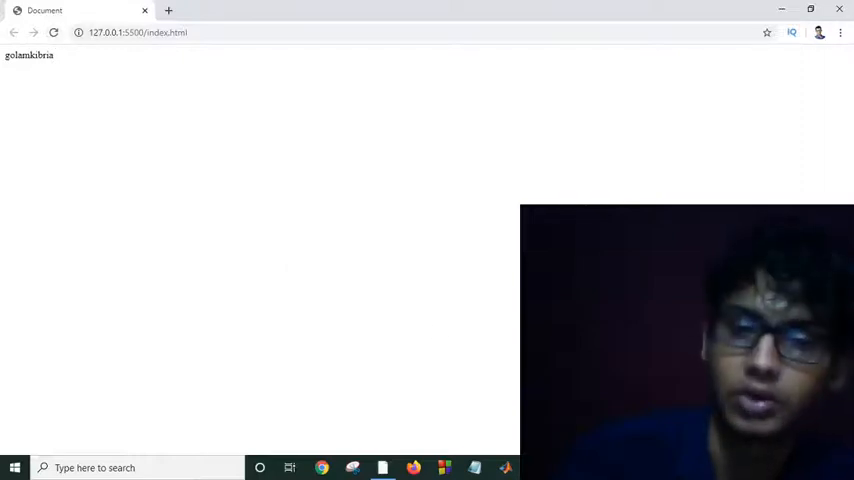
{"action": "key", "text": "alt+Tab"}
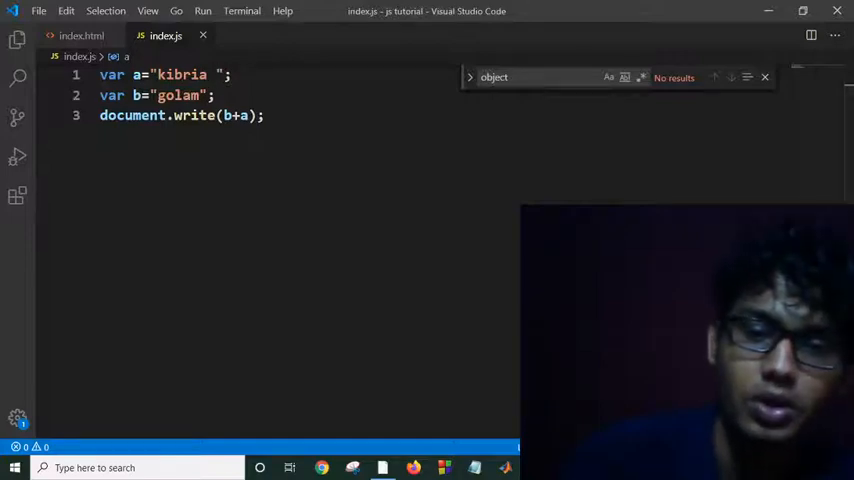
{"action": "key", "text": "alt+Tab"}
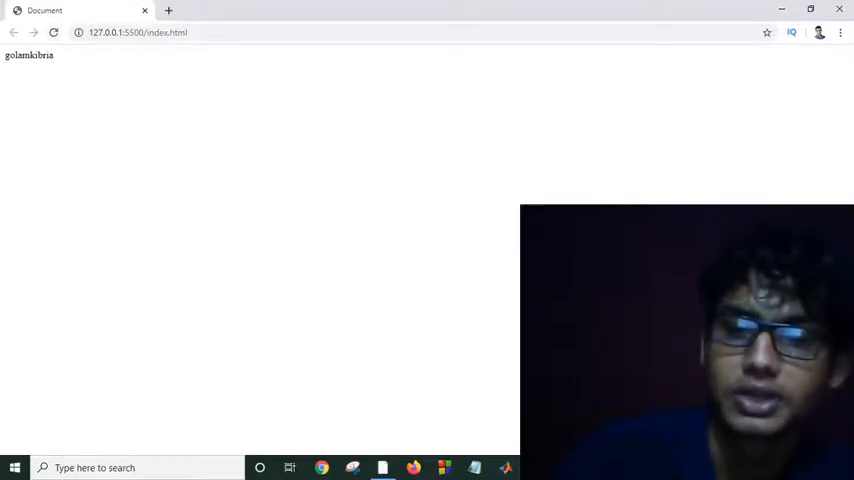
{"action": "key", "text": "alt+Tab"}
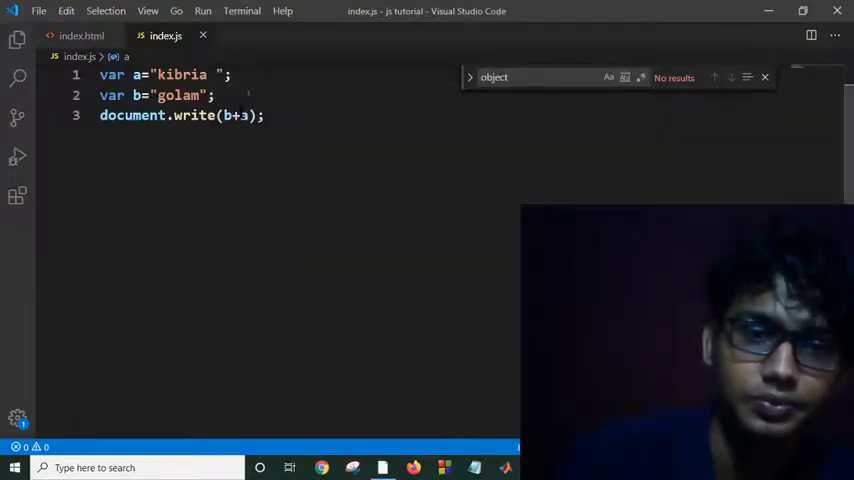
Make line 3 document.write(b+" "+a);, save, and verify golam kibria in Chrome.
{"action": "left_click", "coordinate": [240, 115]}
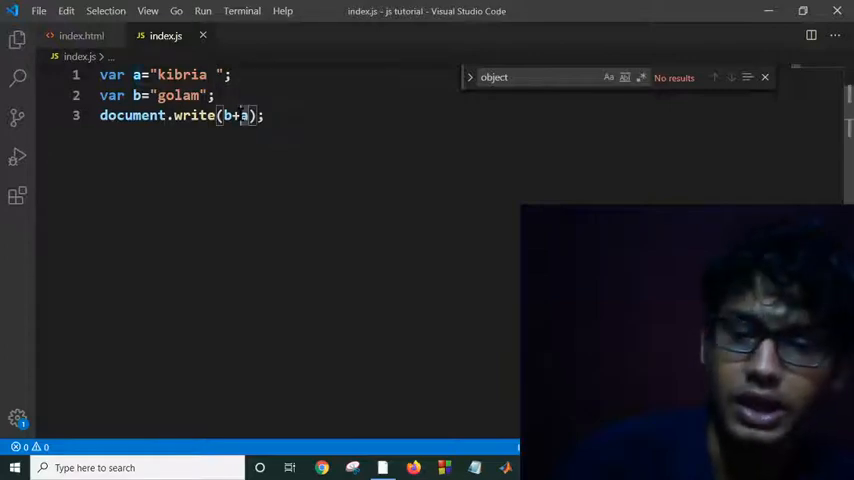
{"action": "type", "text": "\""}
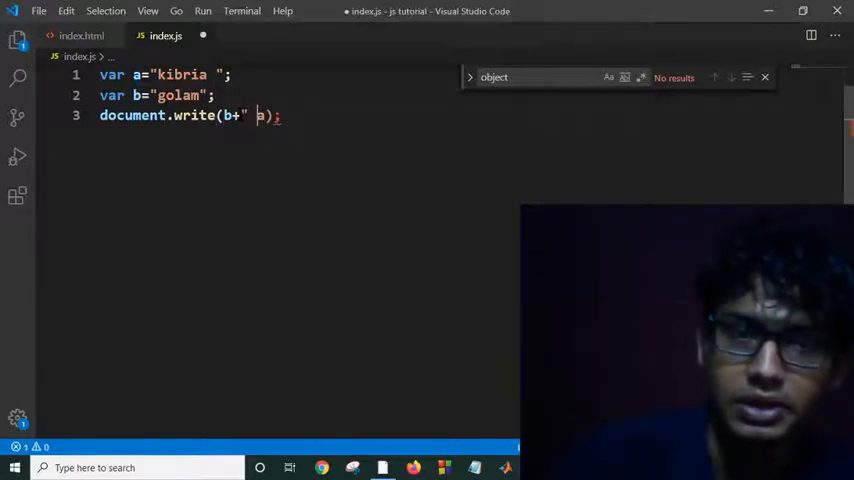
{"action": "type", "text": " \""}
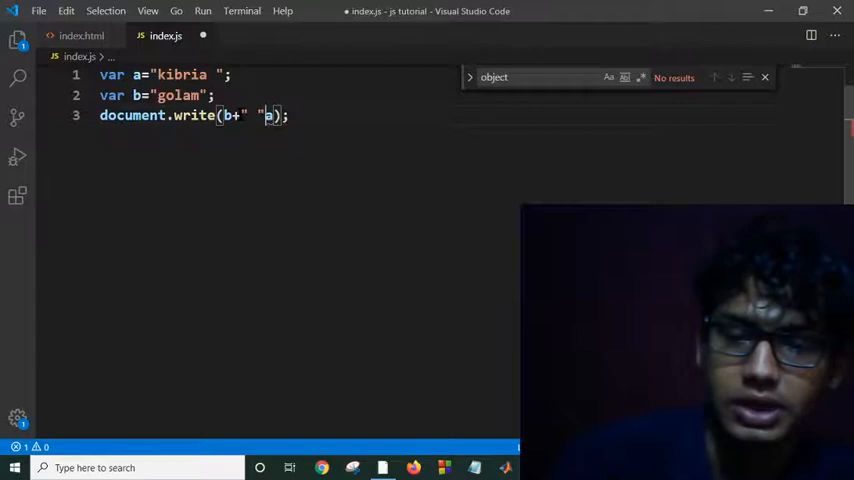
{"action": "type", "text": "+"}
{"action": "key", "text": "ctrl+s"}
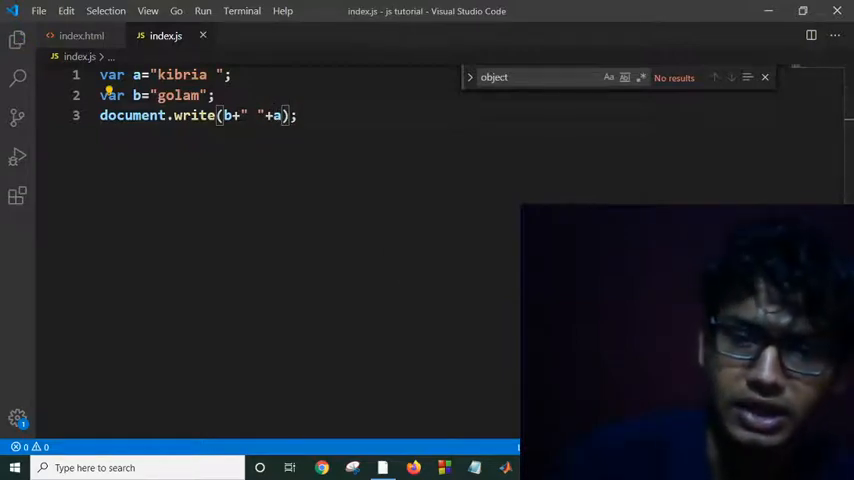
{"action": "key", "text": "alt+Tab"}
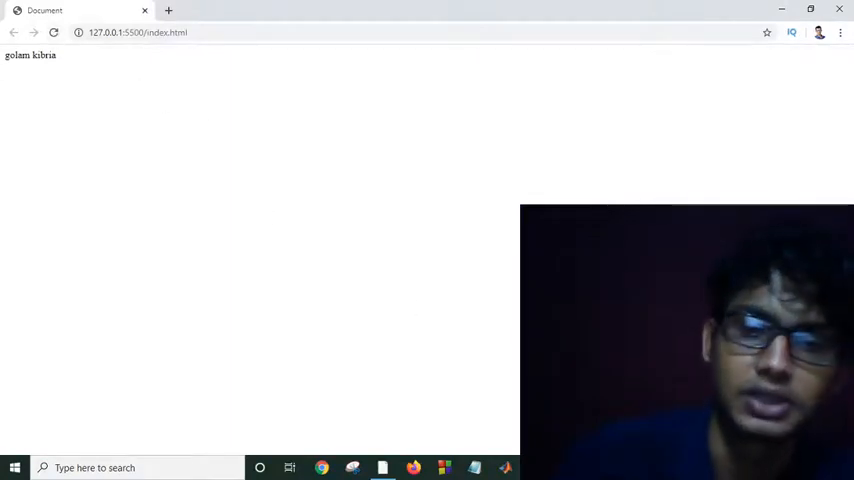
{"action": "key", "text": "alt+Tab"}
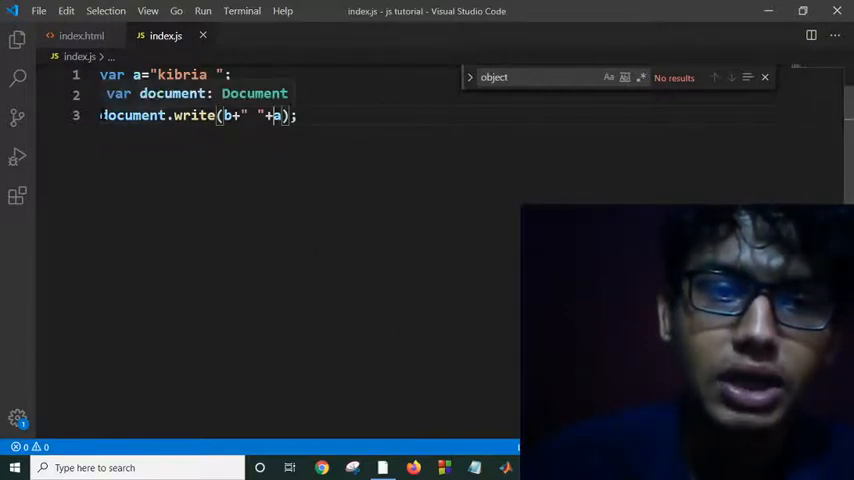
Replace the name strings so a is 12 and b is 54.
{"action": "left_click", "coordinate": [232, 75]}
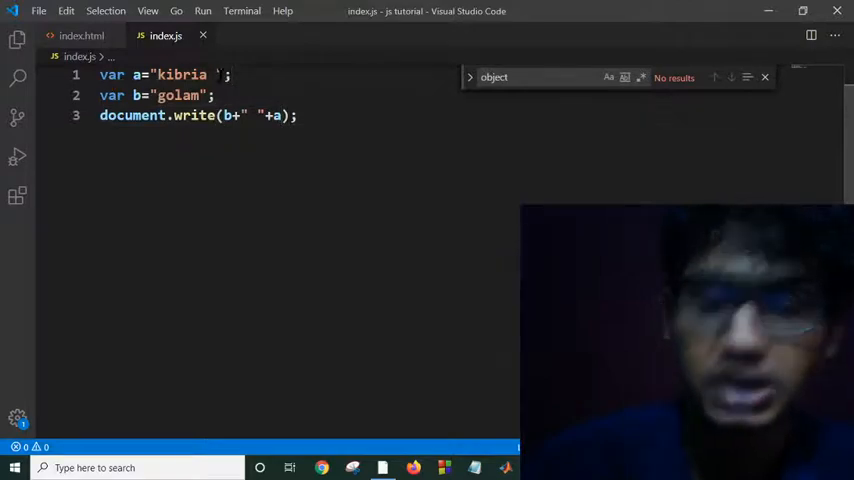
{"action": "key", "text": "BackSpace"}
{"action": "key", "text": "BackSpace"}
{"action": "key", "text": "BackSpace"}
{"action": "key", "text": "BackSpace"}
{"action": "key", "text": "BackSpace"}
{"action": "key", "text": "BackSpace"}
{"action": "key", "text": "BackSpace"}
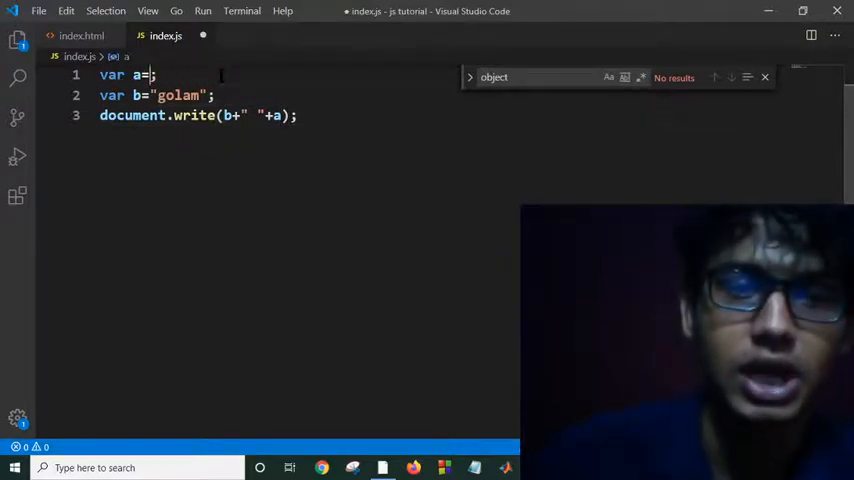
{"action": "type", "text": "12"}
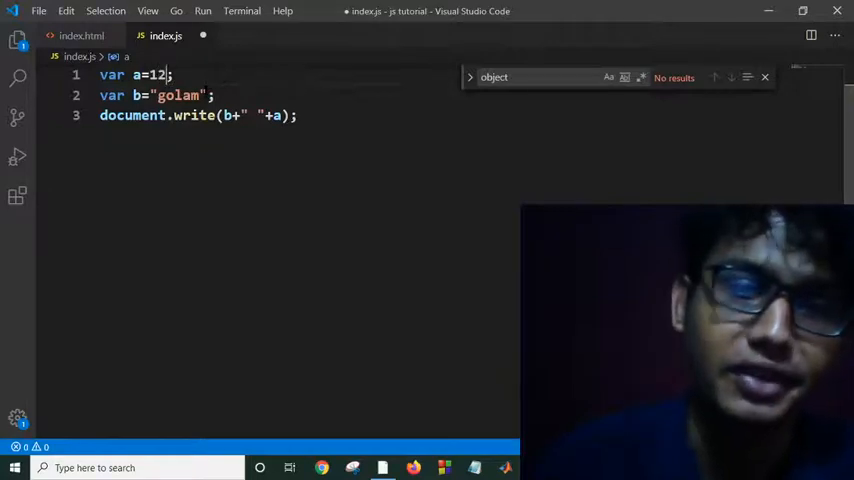
{"action": "key", "text": "Down"}
{"action": "key", "text": "BackSpace"}
{"action": "key", "text": "BackSpace"}
{"action": "key", "text": "BackSpace"}
{"action": "key", "text": "BackSpace"}
{"action": "key", "text": "BackSpace"}
{"action": "key", "text": "BackSpace"}
{"action": "key", "text": "BackSpace"}
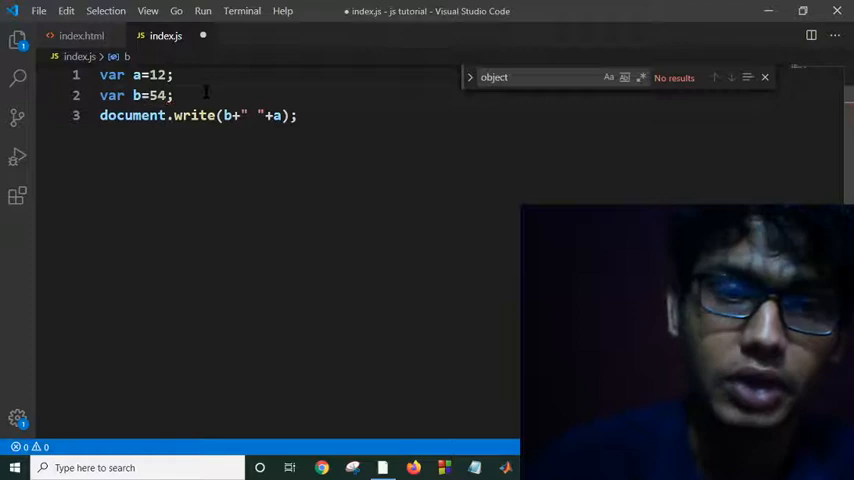
{"action": "left_click", "coordinate": [281, 115]}
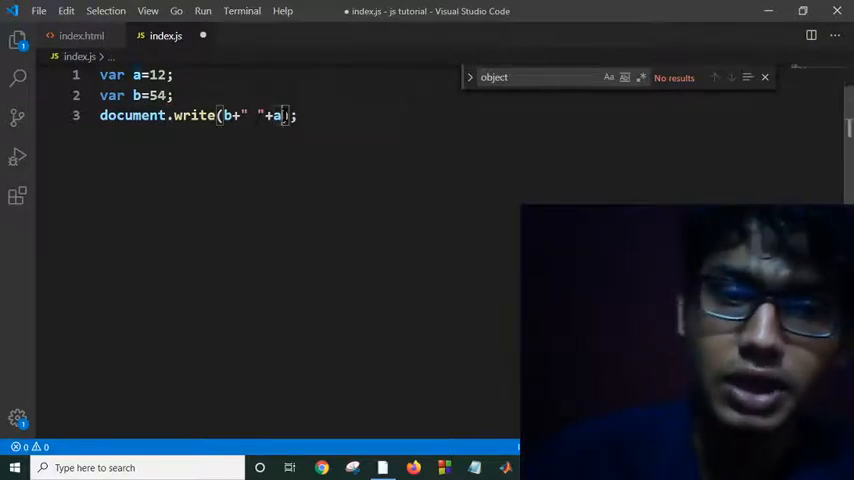
Rewrite the document.write argument as the literal string "num1= a and num2=b".
{"action": "key", "text": "BackSpace"}
{"action": "key", "text": "BackSpace"}
{"action": "key", "text": "BackSpace"}
{"action": "key", "text": "BackSpace"}
{"action": "key", "text": "BackSpace"}
{"action": "key", "text": "BackSpace"}
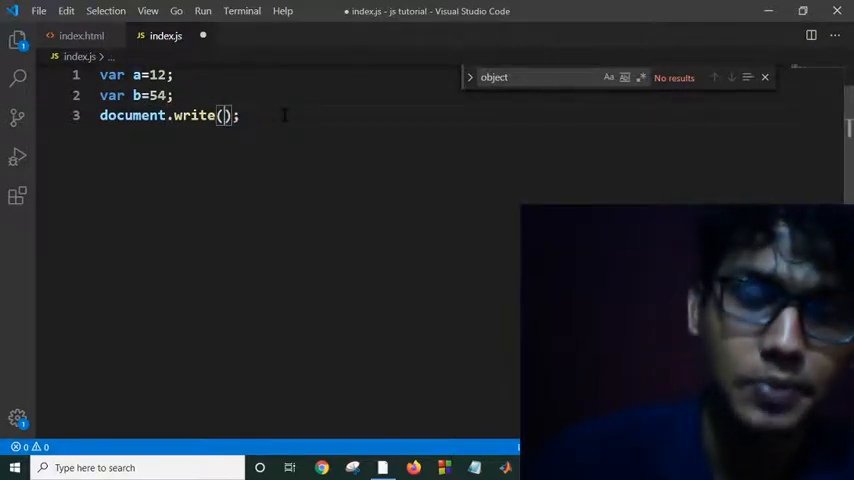
{"action": "type", "text": "\"n"}
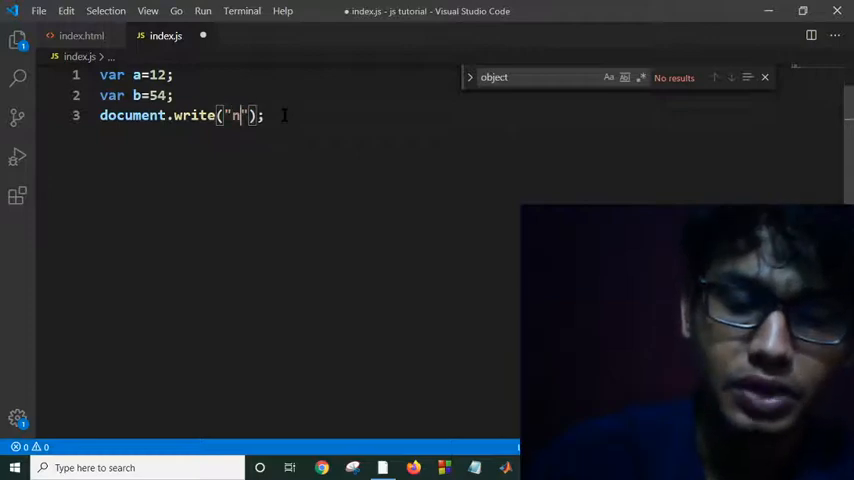
{"action": "type", "text": "um1"}
{"action": "key", "text": "BackSpace"}
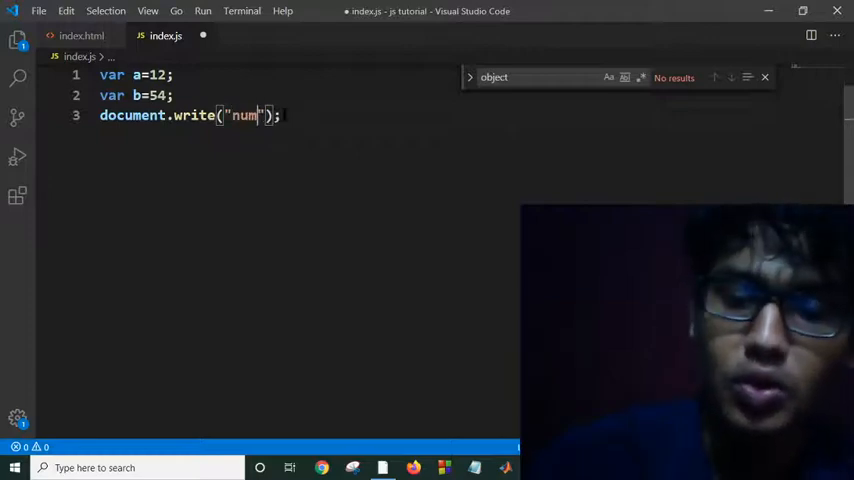
{"action": "type", "text": "1"}
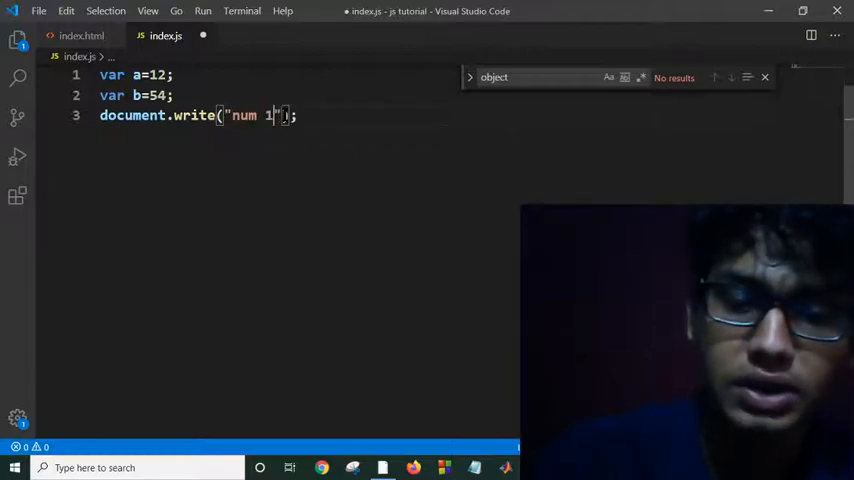
{"action": "type", "text": "+"}
{"action": "key", "text": "BackSpace"}
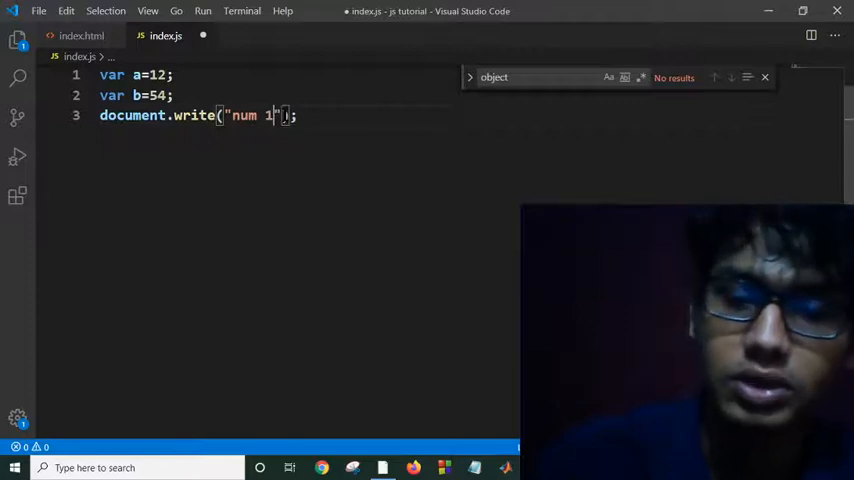
{"action": "type", "text": "="}
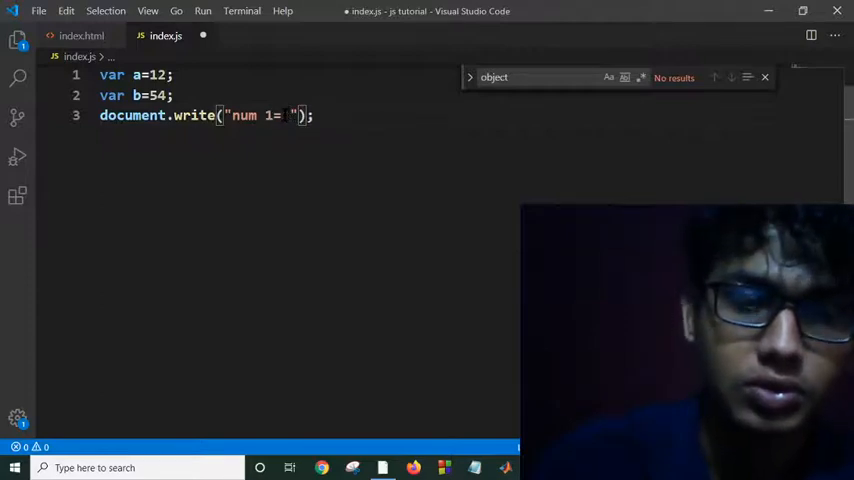
{"action": "type", "text": " 1"}
{"action": "key", "text": "BackSpace"}
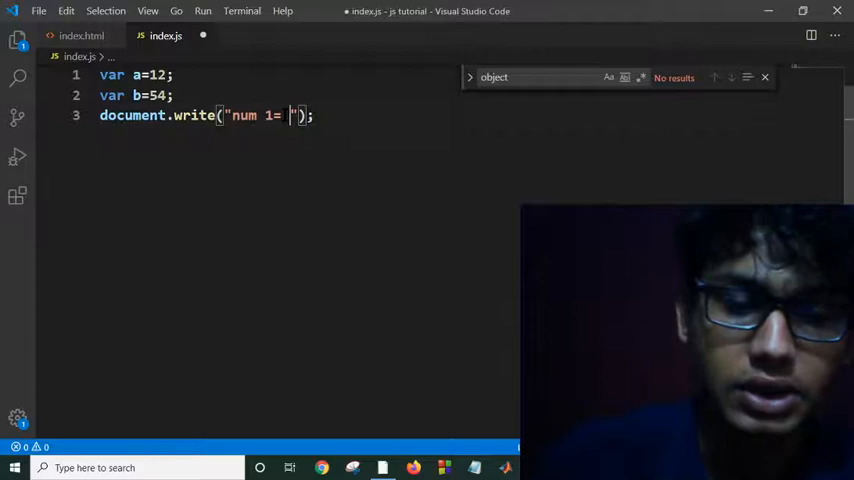
{"action": "type", "text": "a a"}
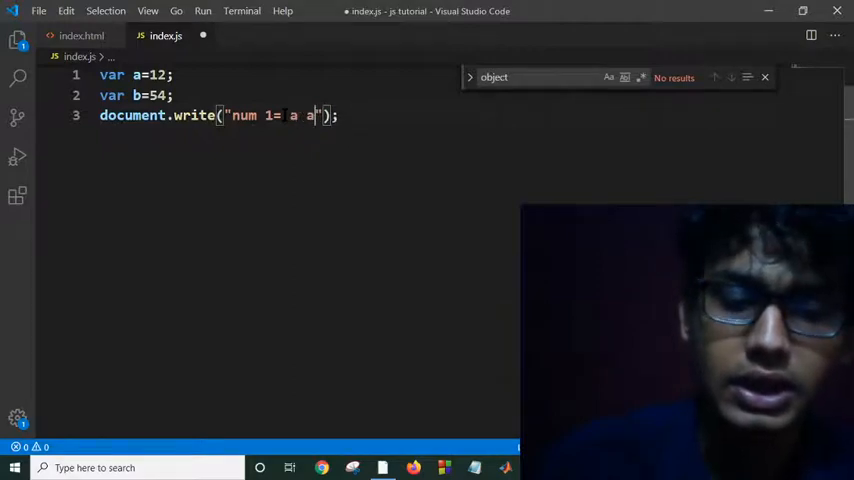
{"action": "type", "text": "nd n"}
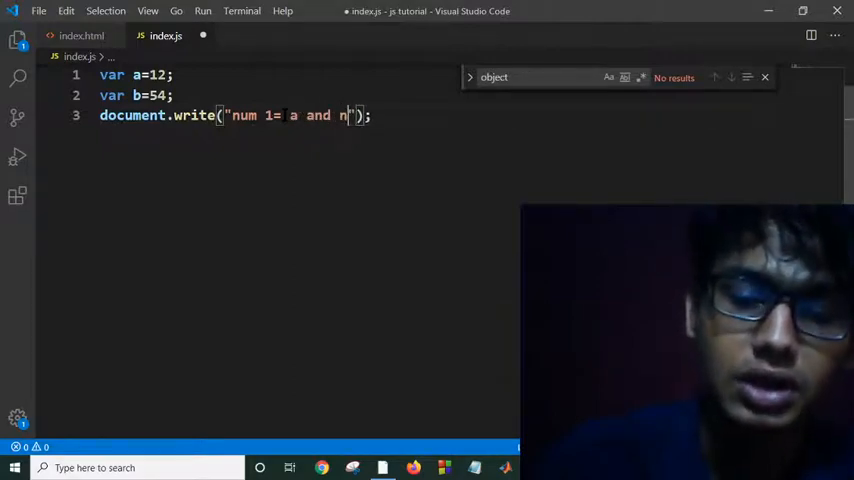
{"action": "type", "text": "um"}
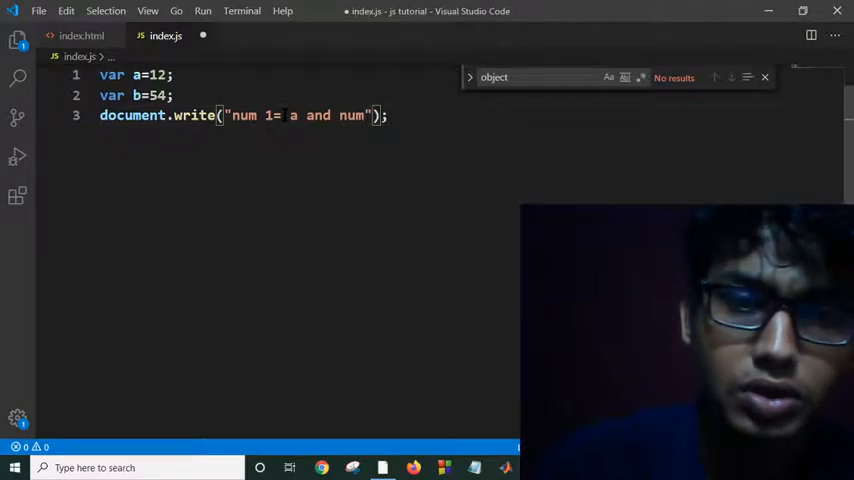
{"action": "type", "text": " 2"}
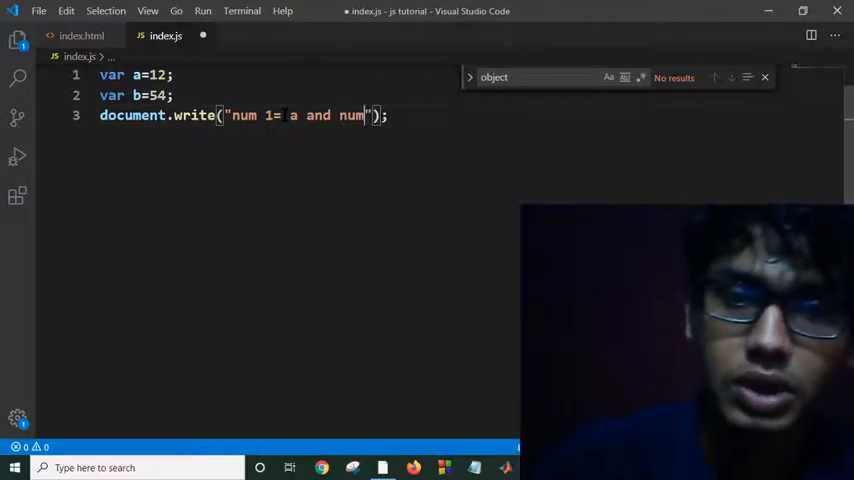
{"action": "key", "text": "BackSpace"}
{"action": "type", "text": "m2"}
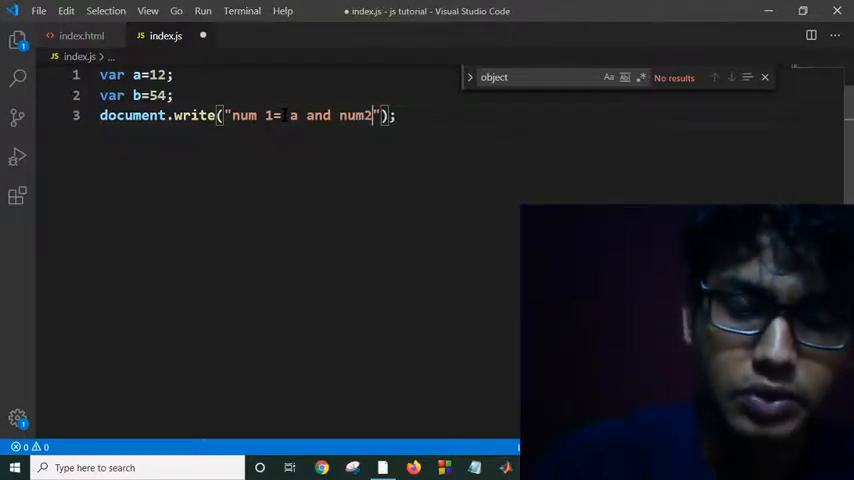
{"action": "key", "text": "Left"}
{"action": "key", "text": "Left"}
{"action": "key", "text": "Left"}
{"action": "key", "text": "Left"}
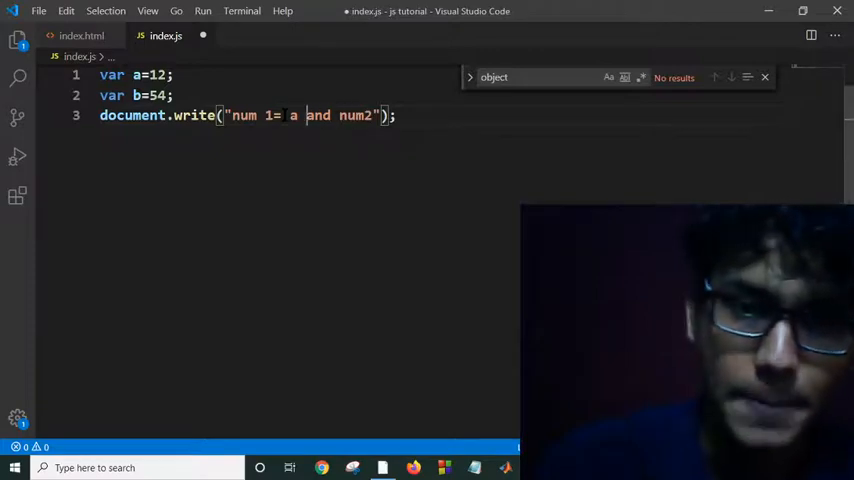
{"action": "key", "text": "BackSpace"}
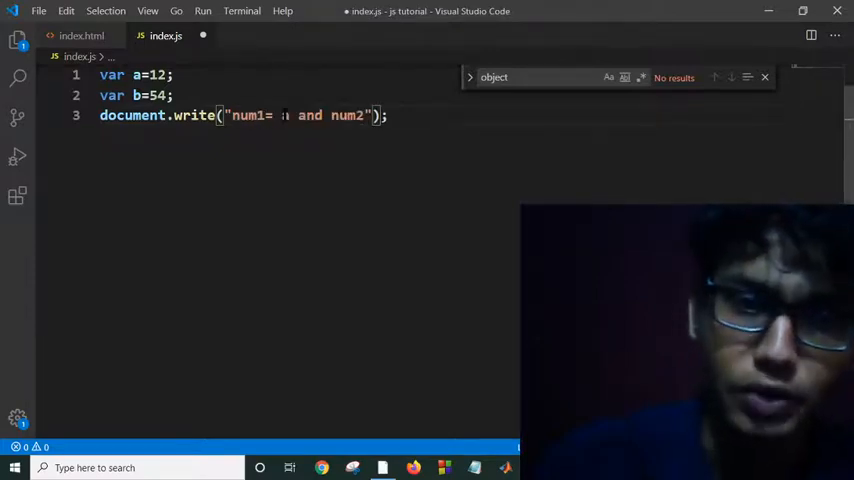
{"action": "key", "text": "Right"}
{"action": "key", "text": "Right"}
{"action": "key", "text": "Right"}
{"action": "key", "text": "Right"}
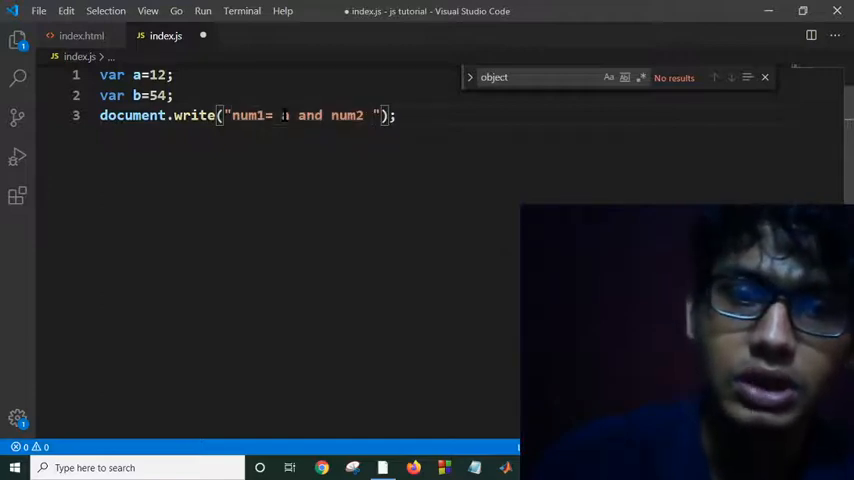
{"action": "key", "text": "BackSpace"}
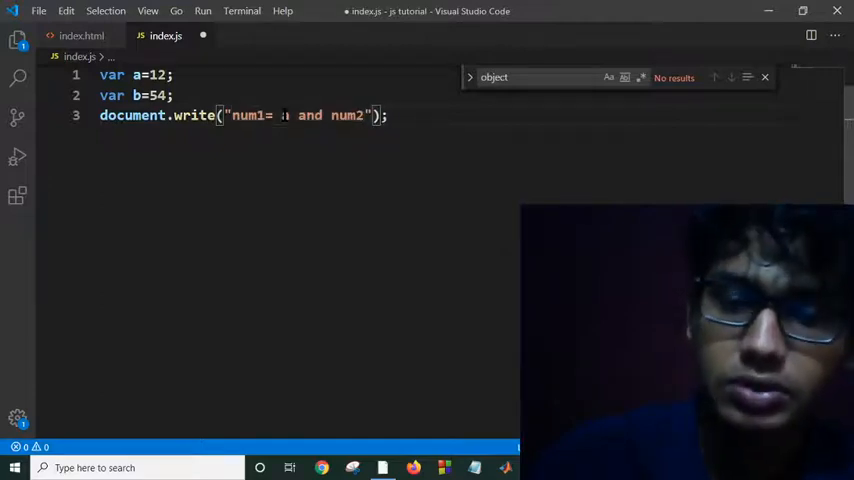
{"action": "type", "text": "="}
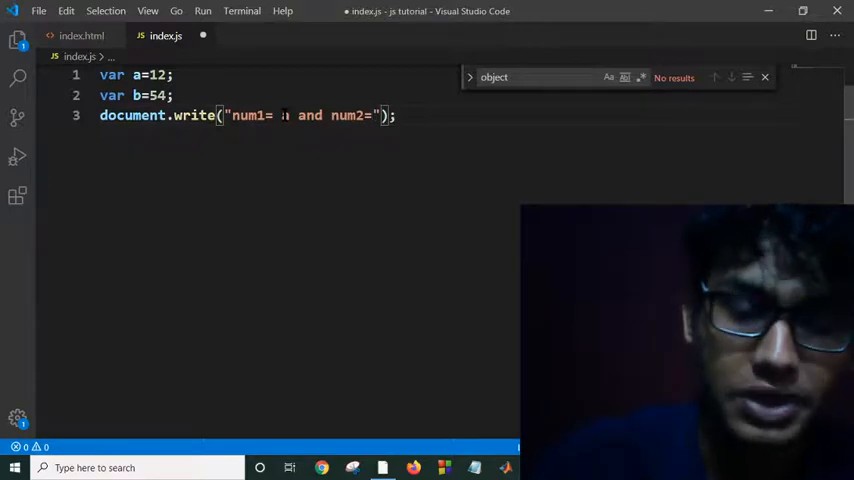
{"action": "type", "text": "b"}
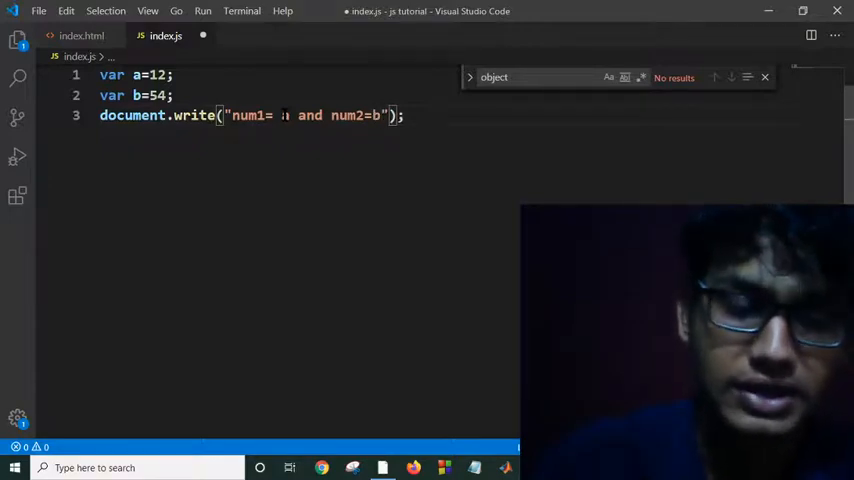
Save index.js and view the literal text output in Chrome, dismissing a stray Save As dialog.
{"action": "key", "text": "ctrl+s"}
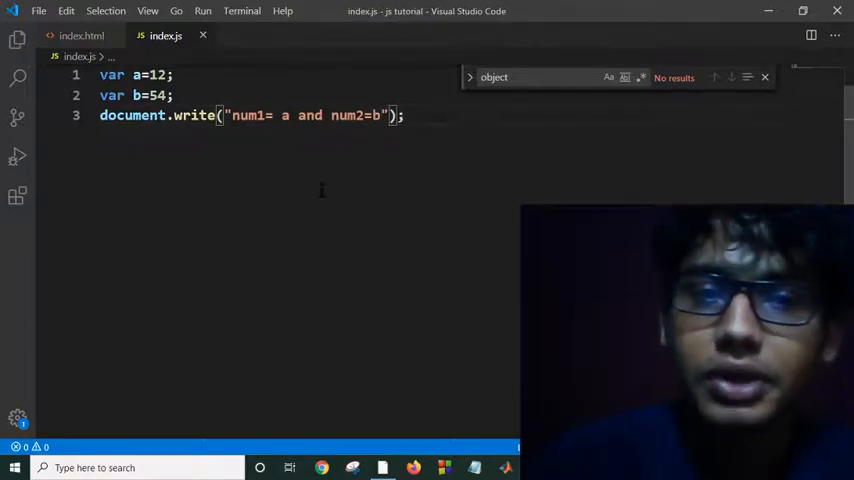
{"action": "key", "text": "alt+Tab"}
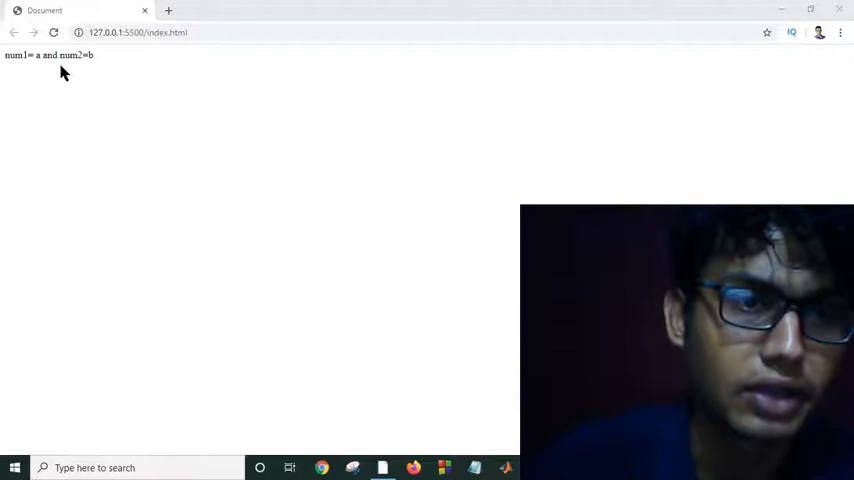
{"action": "key", "text": "ctrl+s"}
{"action": "left_click", "coordinate": [414, 9]}
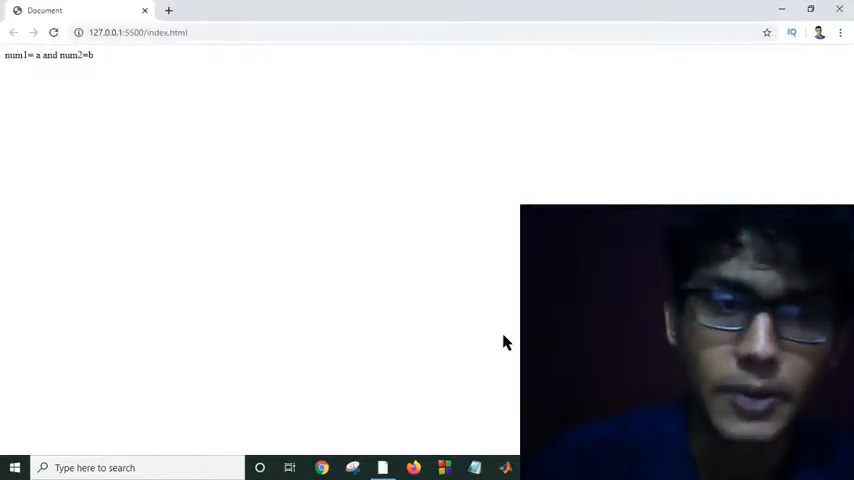
Concatenate the variables into the labels: document.write("num1= "+a +"and num2="+b); and save.
{"action": "key", "text": "alt+Tab"}
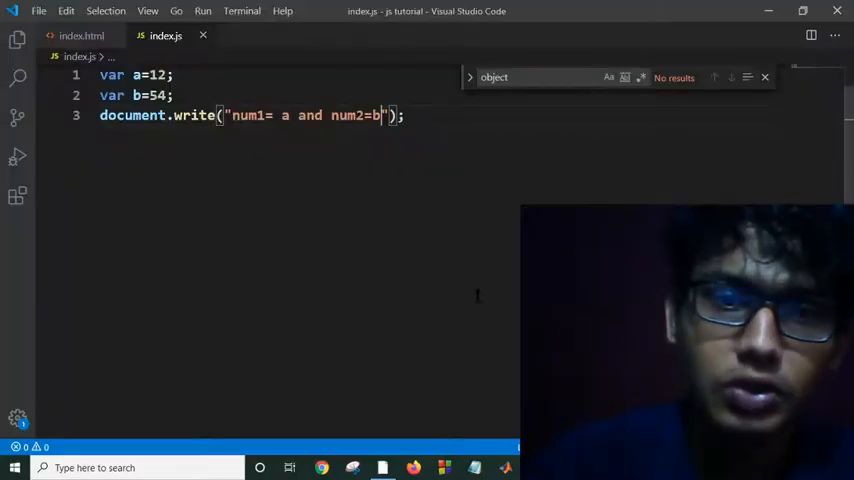
{"action": "left_click", "coordinate": [383, 115]}
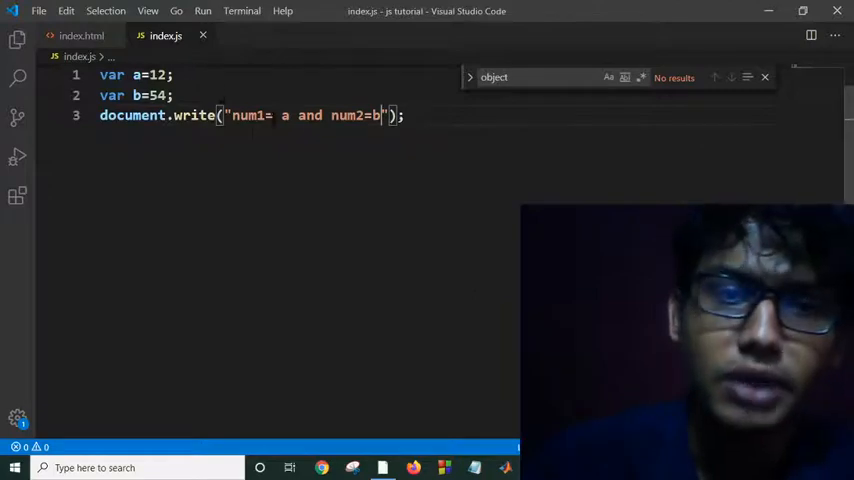
{"action": "left_click", "coordinate": [282, 115]}
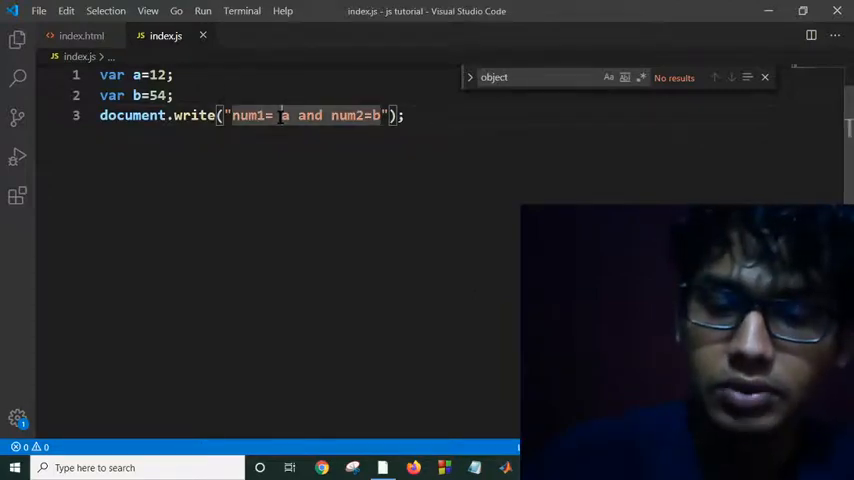
{"action": "type", "text": "\""}
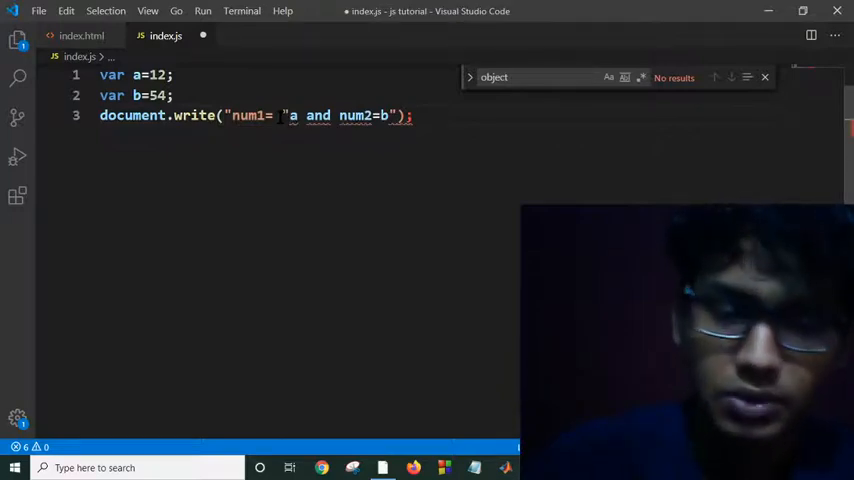
{"action": "type", "text": "+"}
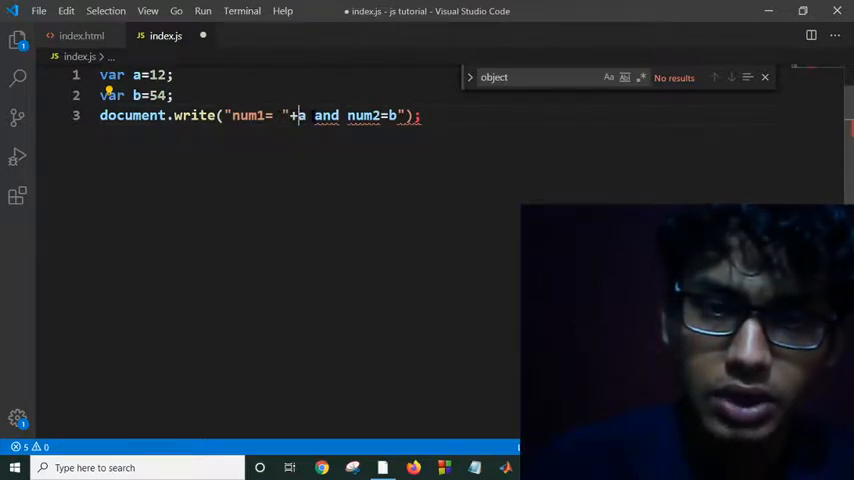
{"action": "left_click", "coordinate": [314, 115]}
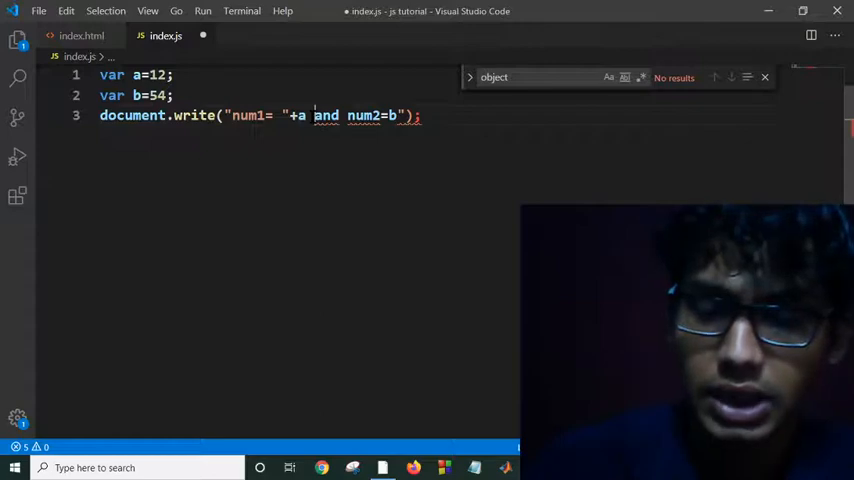
{"action": "type", "text": "+"}
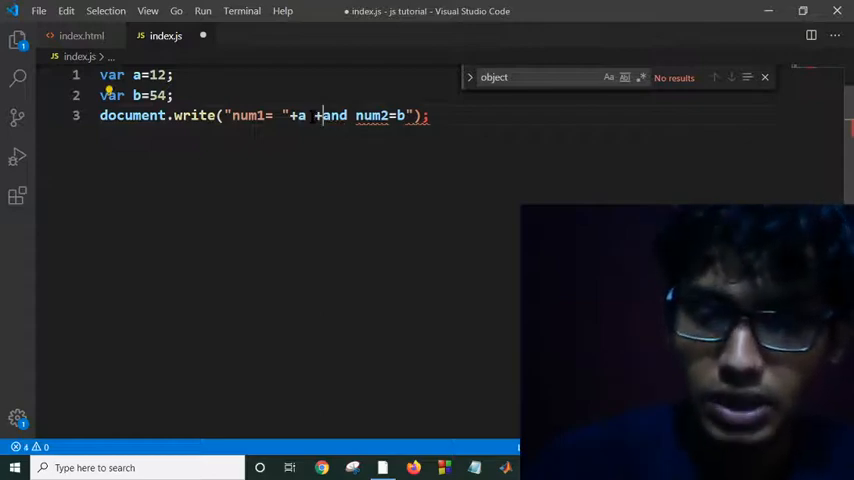
{"action": "type", "text": "\""}
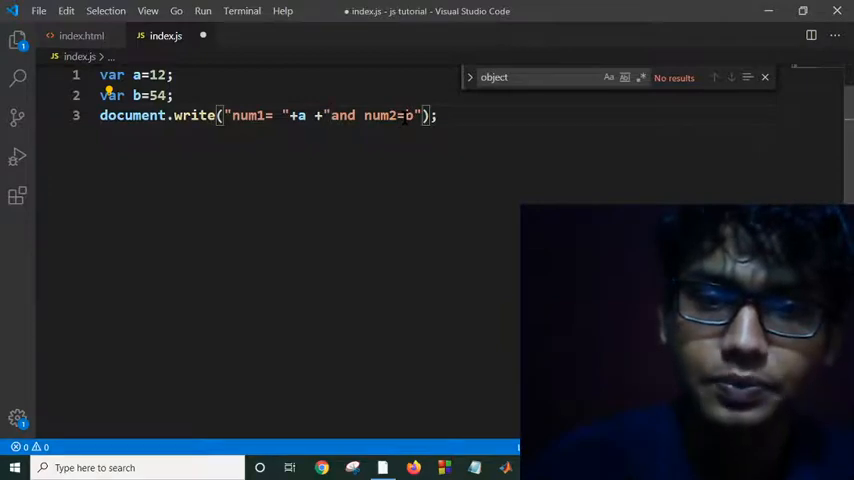
{"action": "left_click", "coordinate": [405, 115]}
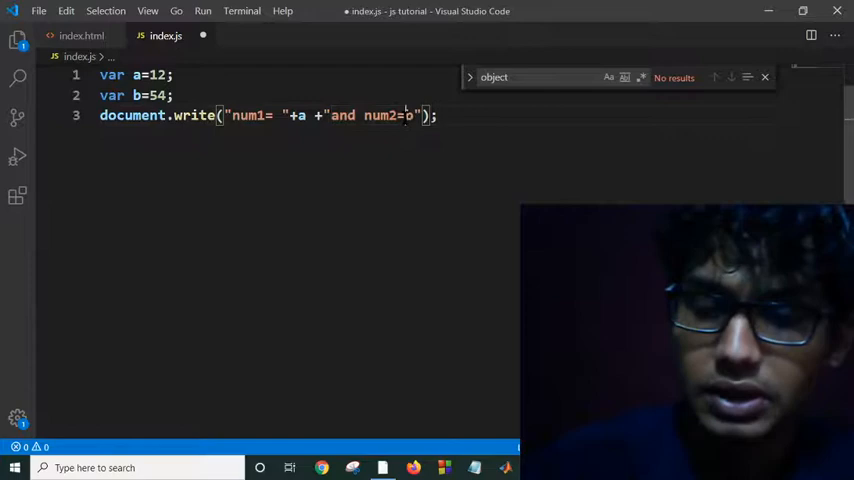
{"action": "type", "text": "\""}
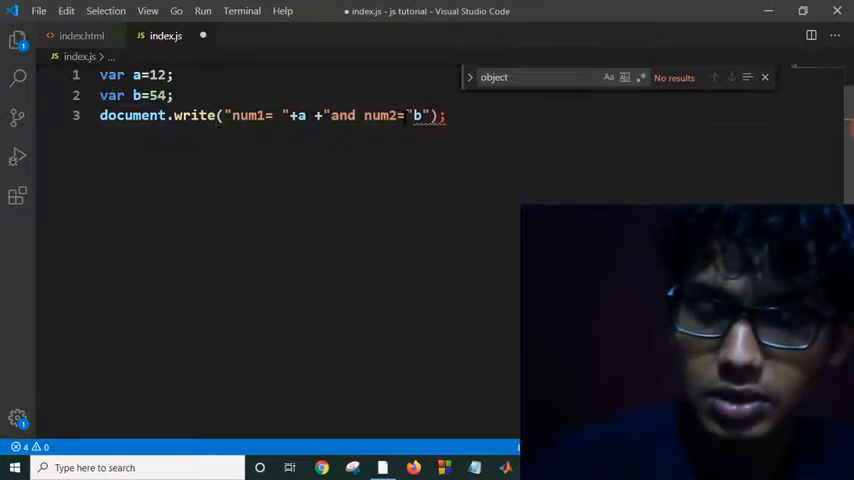
{"action": "type", "text": "+"}
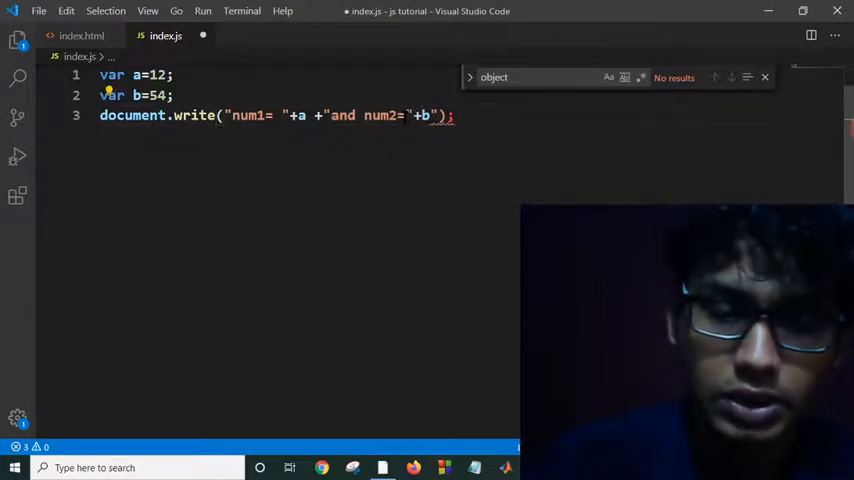
{"action": "key", "text": "ctrl+s"}
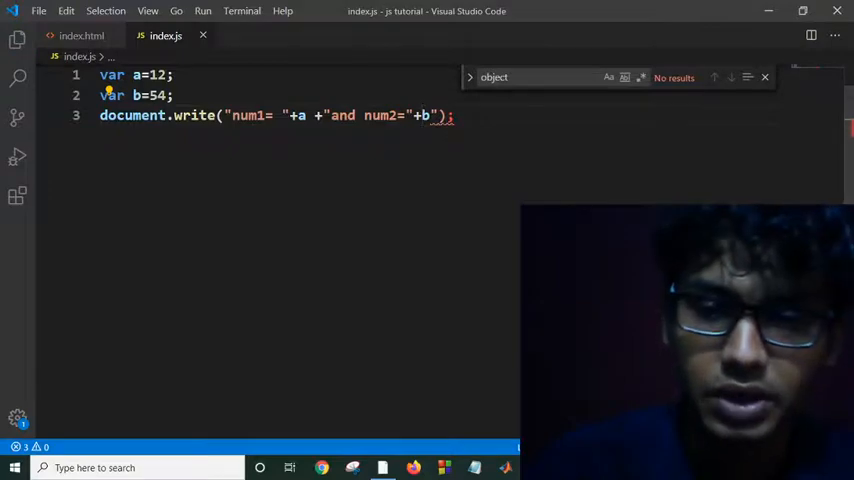
Reload the Chrome page, remove the stray quote after +b, save and view num1= 12and num2=54.
{"action": "key", "text": "alt+Tab"}
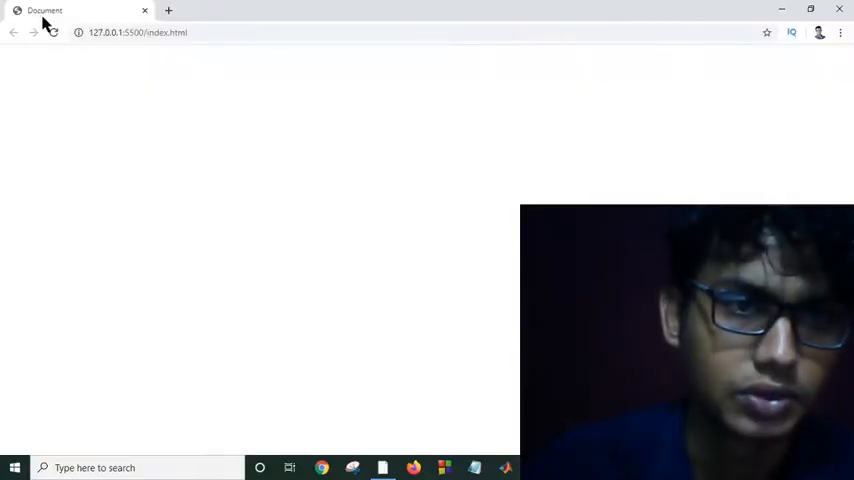
{"action": "left_click", "coordinate": [53, 32]}
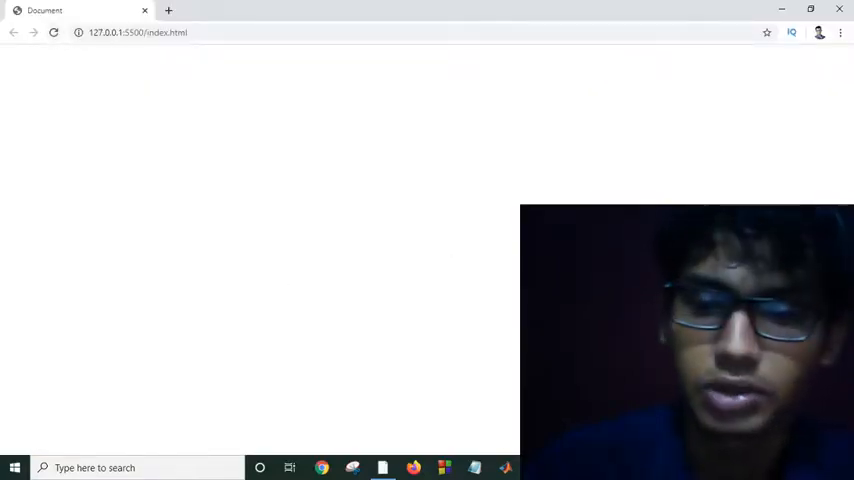
{"action": "key", "text": "alt+Tab"}
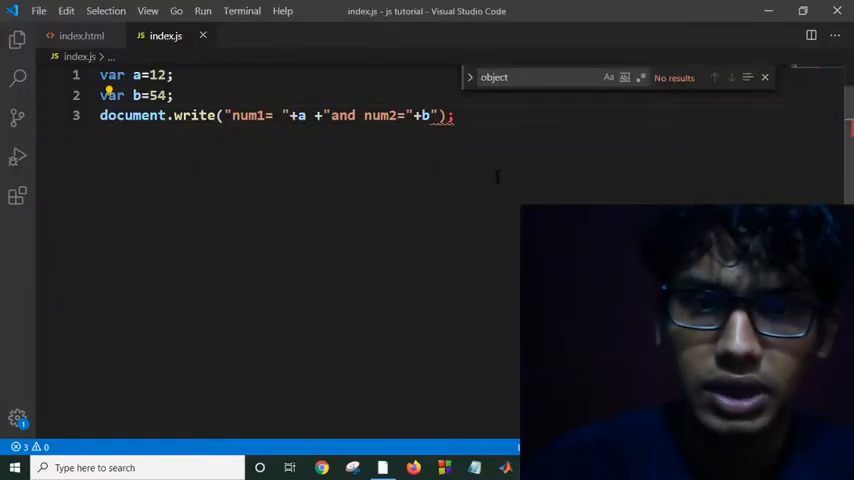
{"action": "mouse_move", "coordinate": [441, 116]}
{"action": "key", "text": "Delete"}
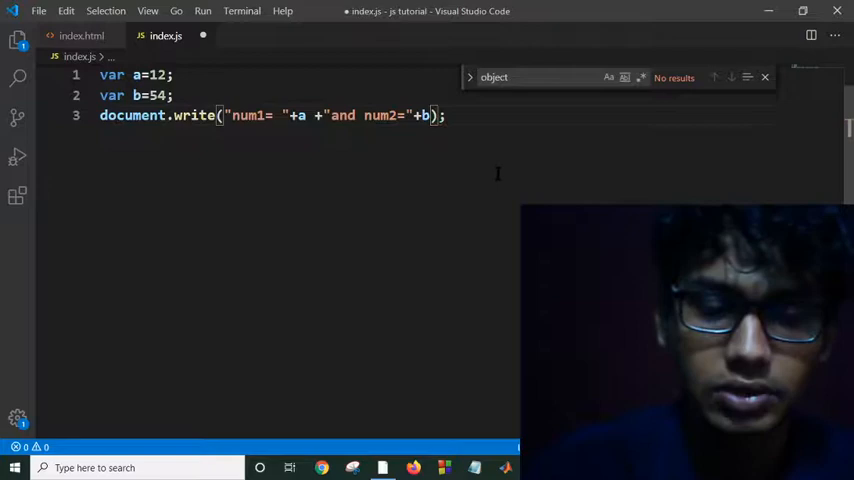
{"action": "key", "text": "ctrl+s"}
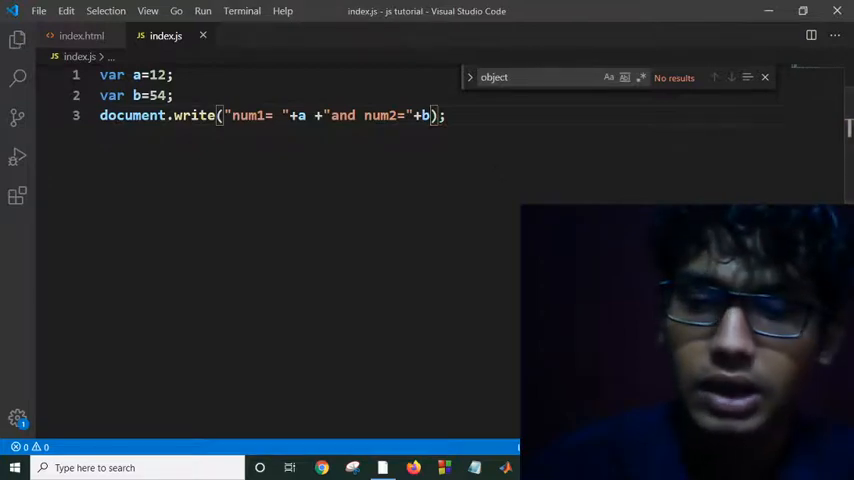
{"action": "key", "text": "alt+Tab"}
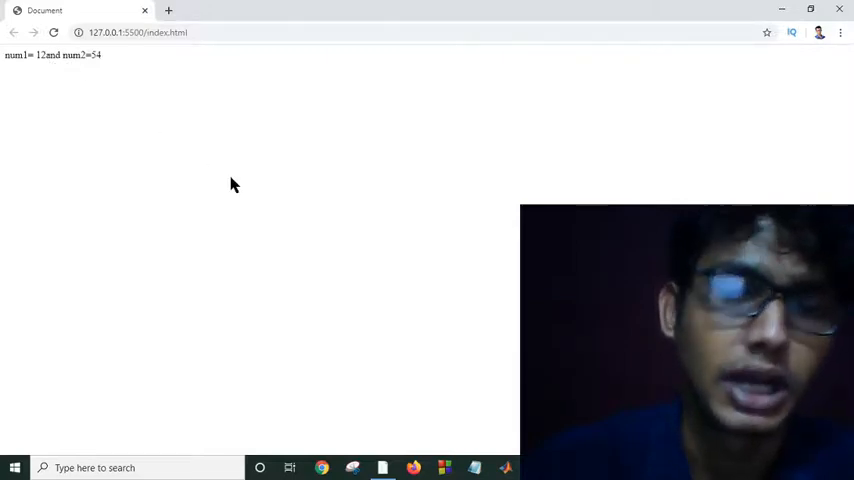
Add spaces around 'and' and after 'num2=', save, and zoom the Chrome page showing num1= 12 and num2= 54.
{"action": "key", "text": "alt+Tab"}
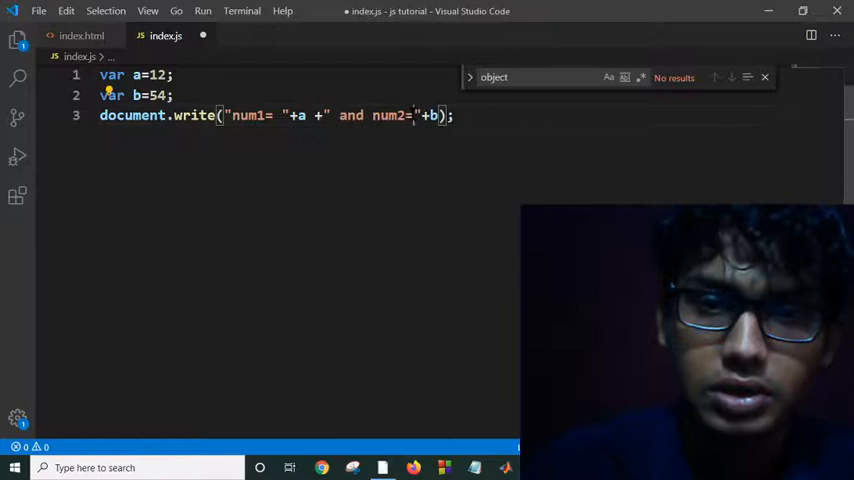
{"action": "key", "text": "ctrl+s"}
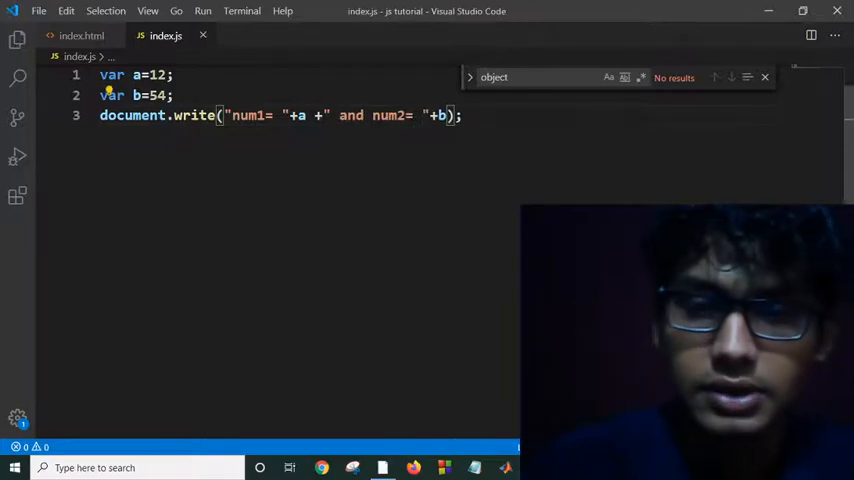
{"action": "key", "text": "alt+Tab"}
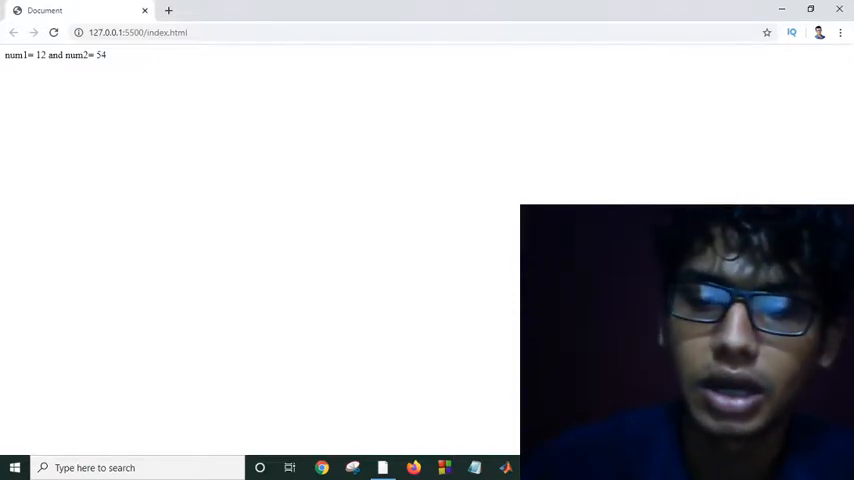
{"action": "key", "text": "alt+Tab"}
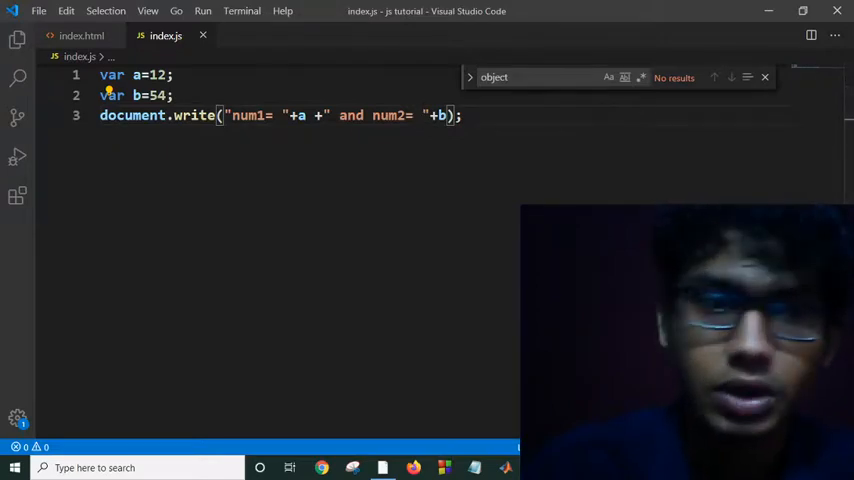
{"action": "key", "text": "alt+Tab"}
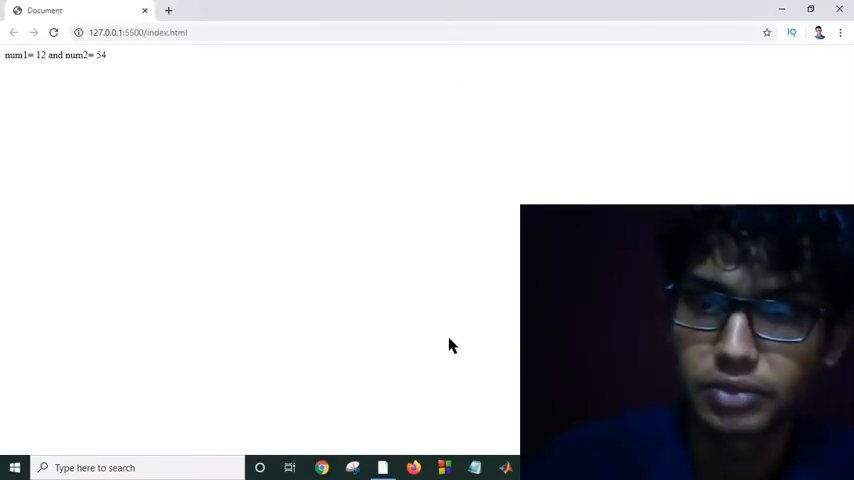
{"action": "key", "text": "ctrl+plus"}
{"action": "key", "text": "ctrl+plus"}
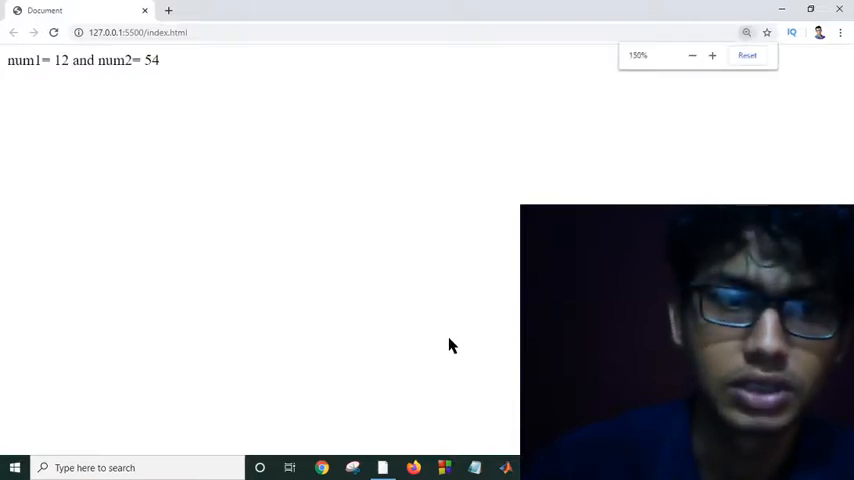
{"action": "key", "text": "ctrl+plus"}
{"action": "key", "text": "ctrl+plus"}
{"action": "key", "text": "ctrl+plus"}
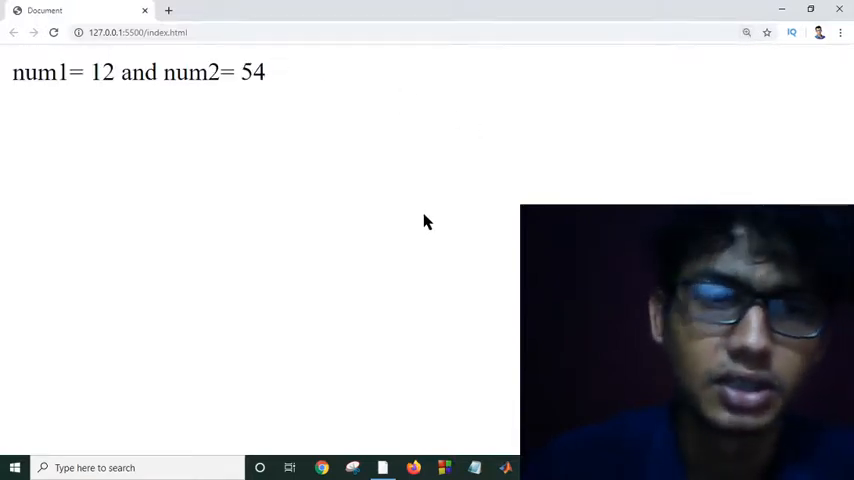
Replace the document.write arguments with "Golam " "kibria" (no operator) and save index.js.
{"action": "key", "text": "alt+Tab"}
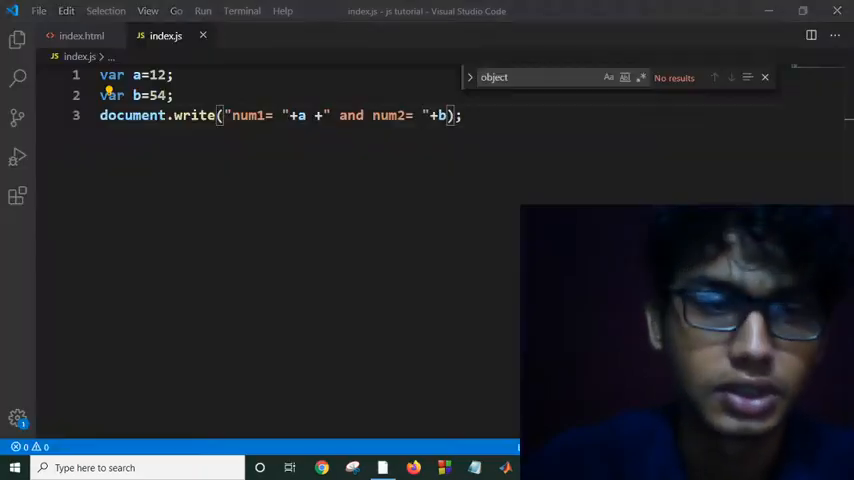
{"action": "key", "text": "BackSpace"}
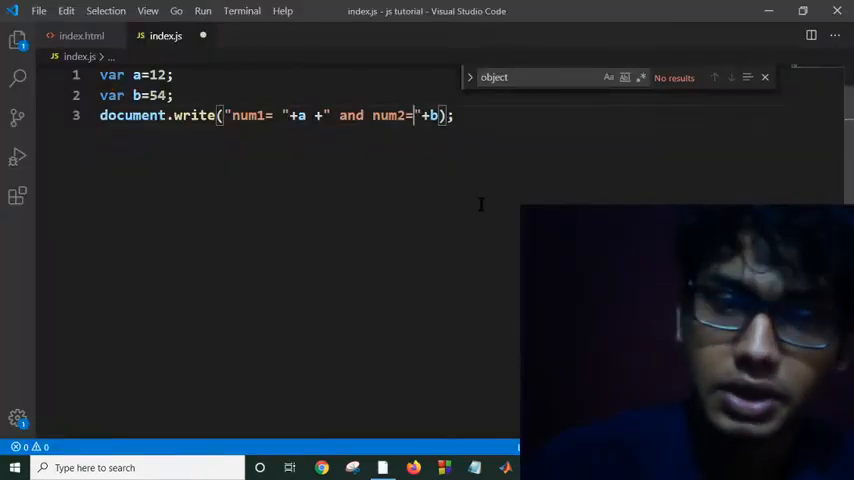
{"action": "key", "text": "BackSpace"}
{"action": "key", "text": "BackSpace"}
{"action": "key", "text": "BackSpace"}
{"action": "key", "text": "BackSpace"}
{"action": "key", "text": "BackSpace"}
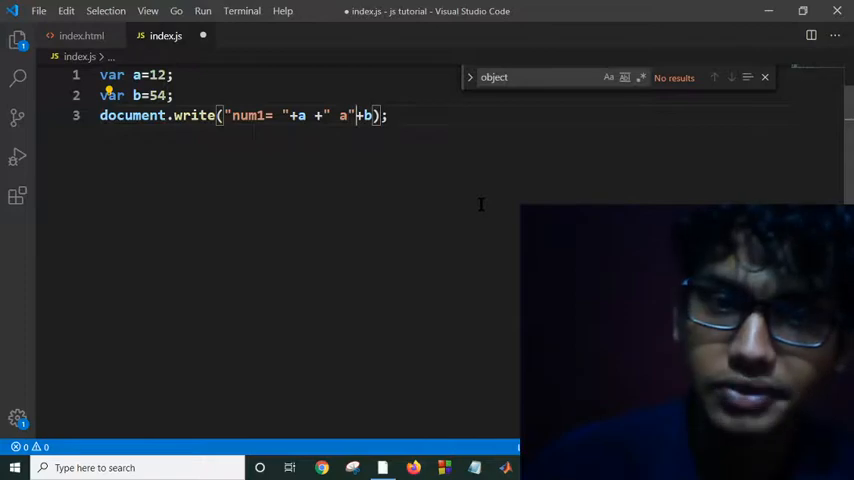
{"action": "key", "text": "BackSpace"}
{"action": "key", "text": "BackSpace"}
{"action": "key", "text": "BackSpace"}
{"action": "key", "text": "BackSpace"}
{"action": "key", "text": "BackSpace"}
{"action": "key", "text": "BackSpace"}
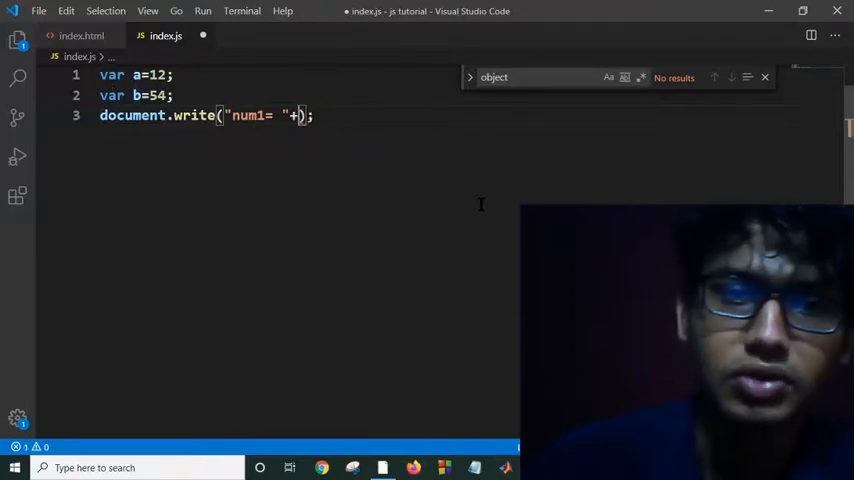
{"action": "key", "text": "BackSpace"}
{"action": "key", "text": "BackSpace"}
{"action": "key", "text": "BackSpace"}
{"action": "key", "text": "BackSpace"}
{"action": "key", "text": "BackSpace"}
{"action": "key", "text": "BackSpace"}
{"action": "key", "text": "BackSpace"}
{"action": "key", "text": "BackSpace"}
{"action": "key", "text": "BackSpace"}
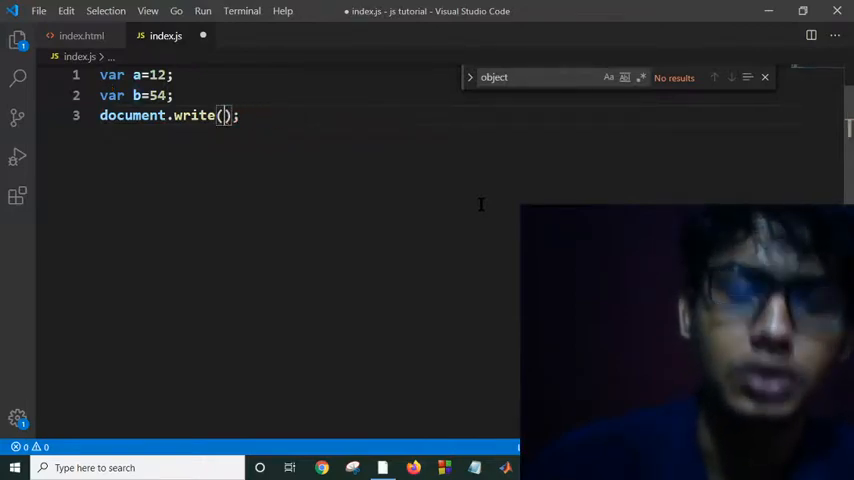
{"action": "type", "text": "\""}
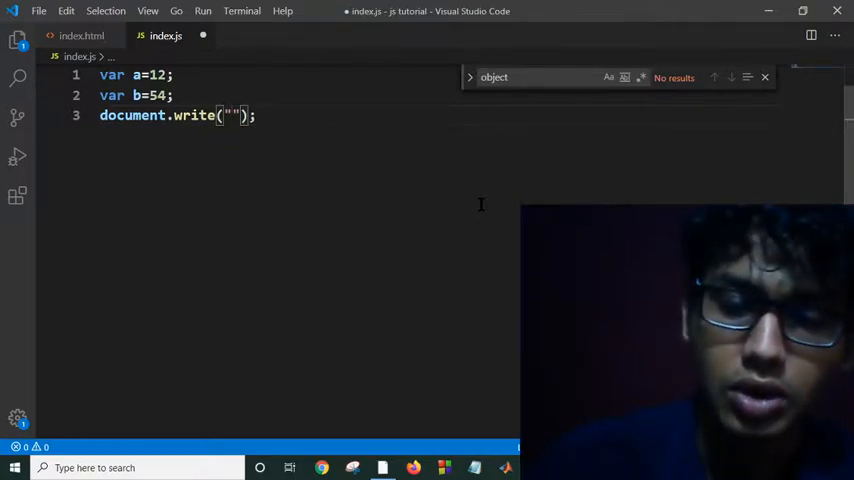
{"action": "type", "text": "Golam"}
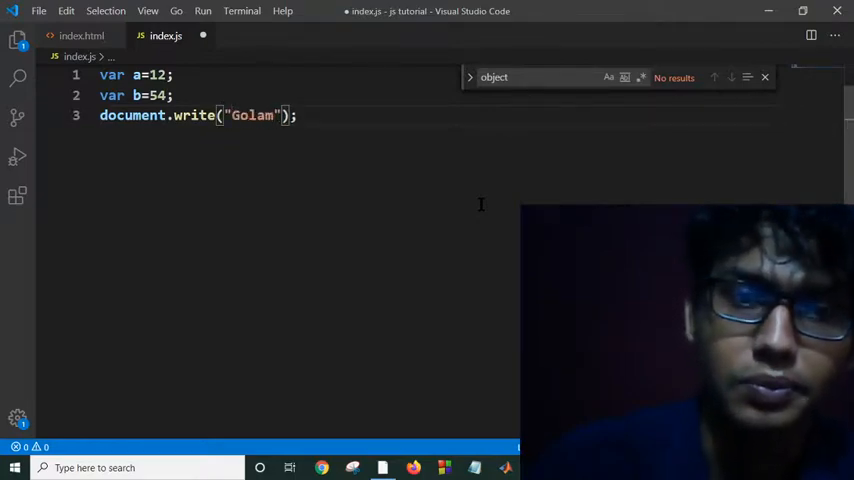
{"action": "type", "text": " \""}
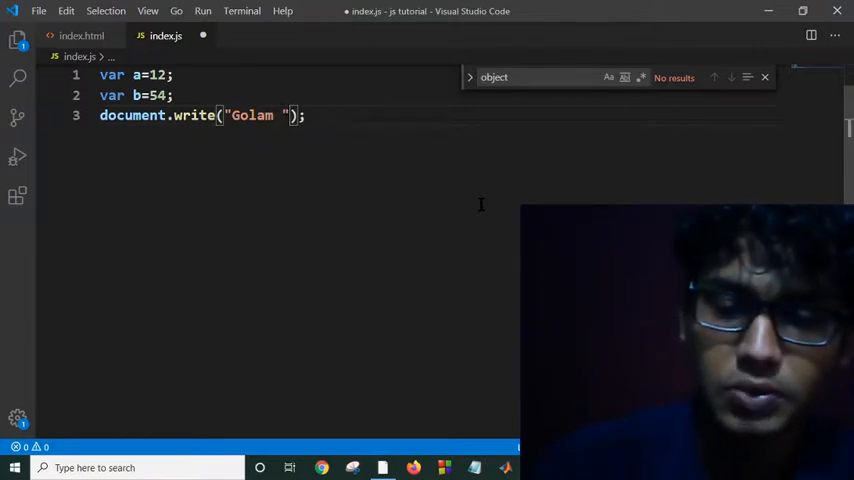
{"action": "type", "text": " \""}
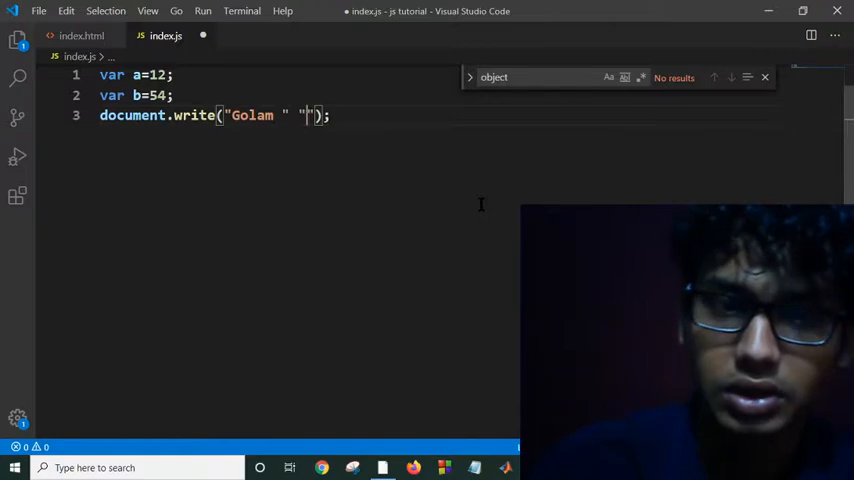
{"action": "type", "text": "kibri"}
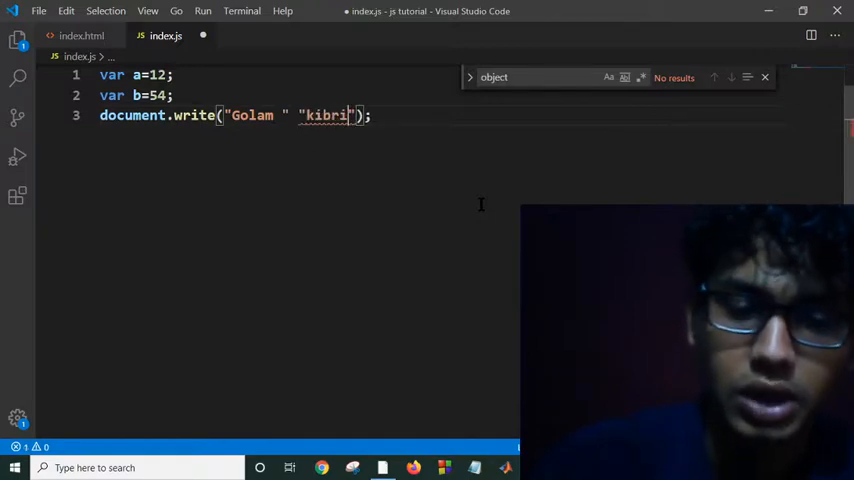
{"action": "type", "text": "a"}
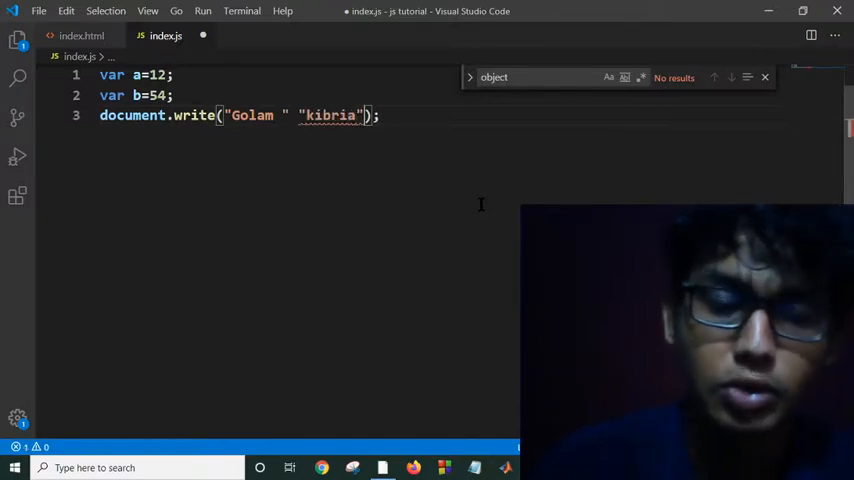
{"action": "key", "text": "ctrl+s"}
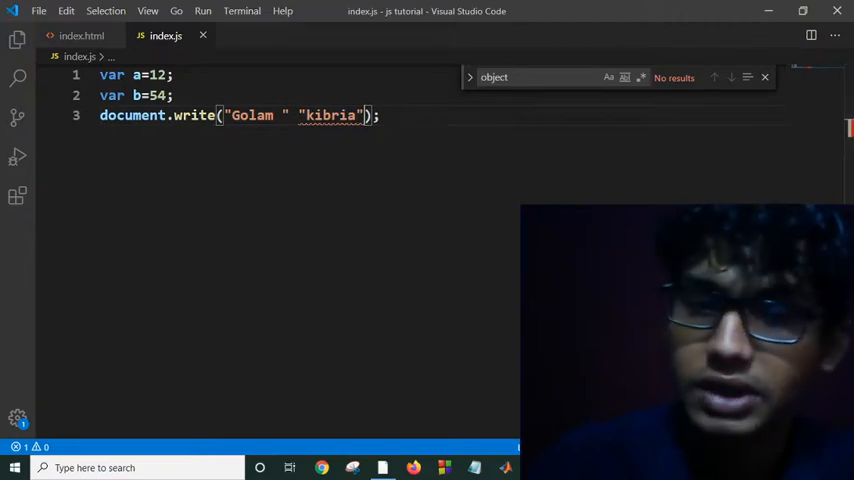
{"action": "key", "text": "alt+Tab"}
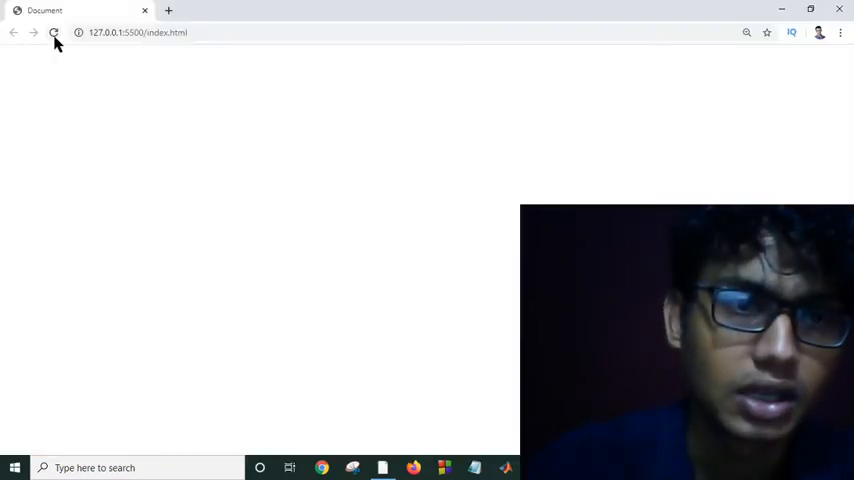
{"action": "left_click", "coordinate": [54, 33]}
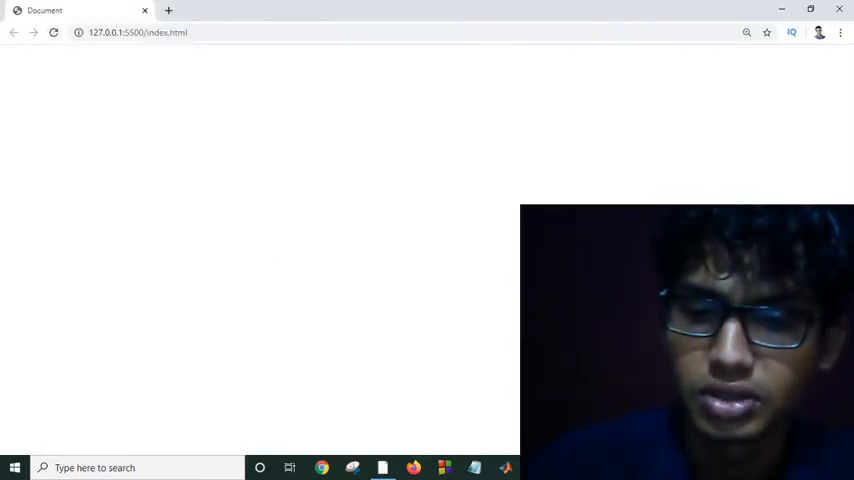
{"action": "key", "text": "alt+Tab"}
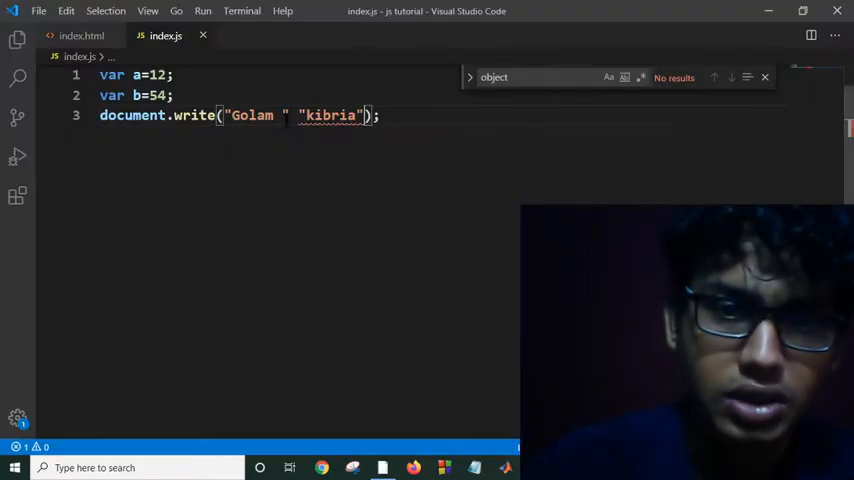
{"action": "type", "text": "+"}
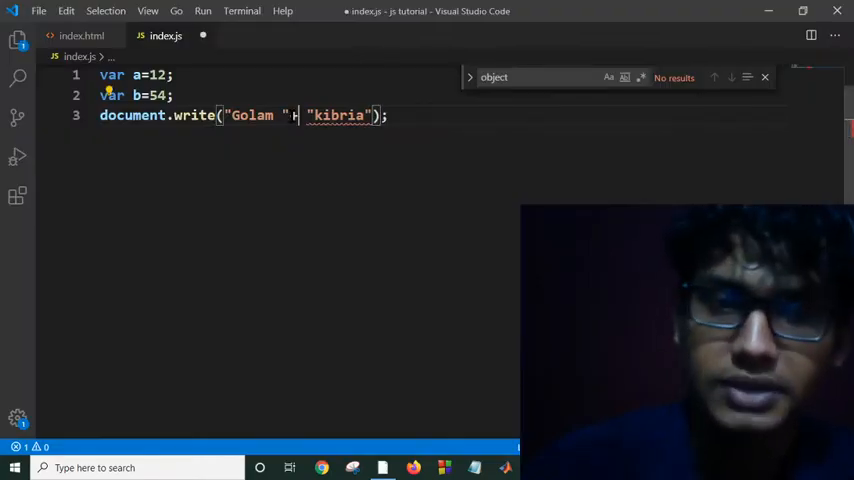
{"action": "key", "text": "ctrl+s"}
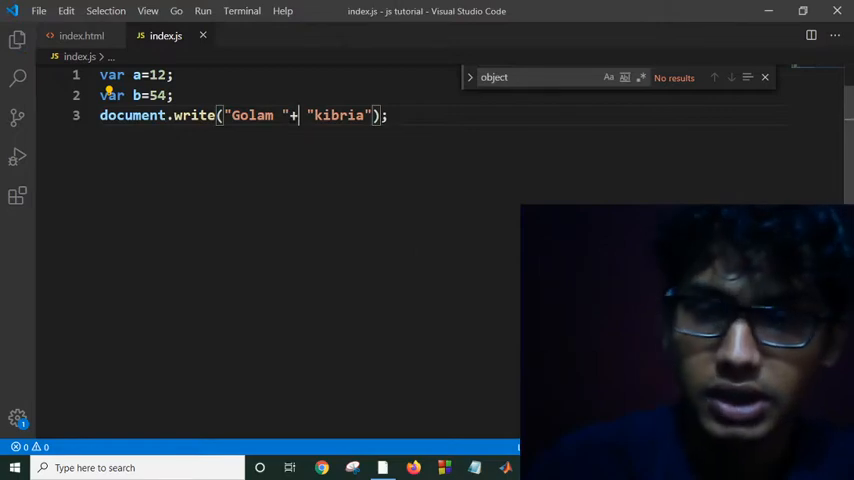
Check Chrome shows Golam kibria, then place the cursor after the plus sign.
{"action": "key", "text": "alt+Tab"}
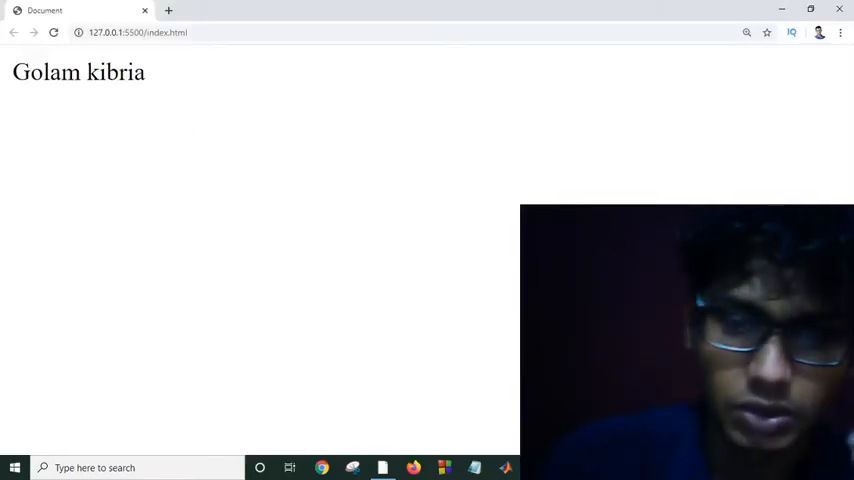
{"action": "key", "text": "alt+Tab"}
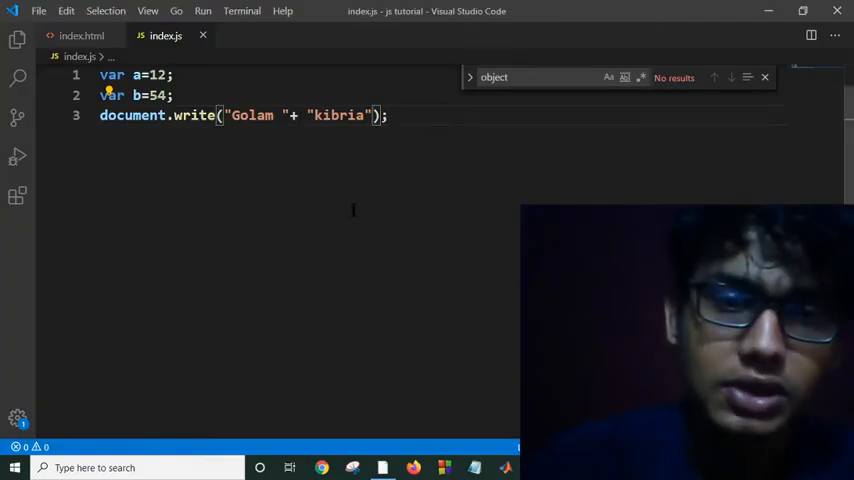
{"action": "left_click", "coordinate": [294, 116]}
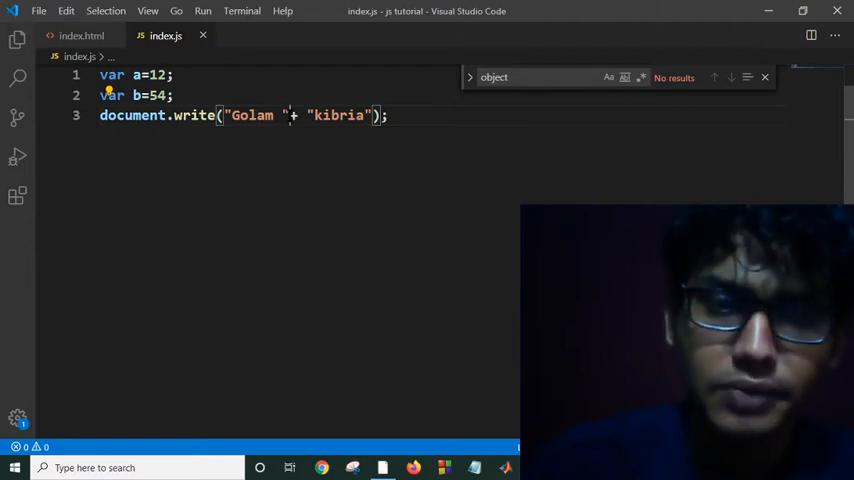